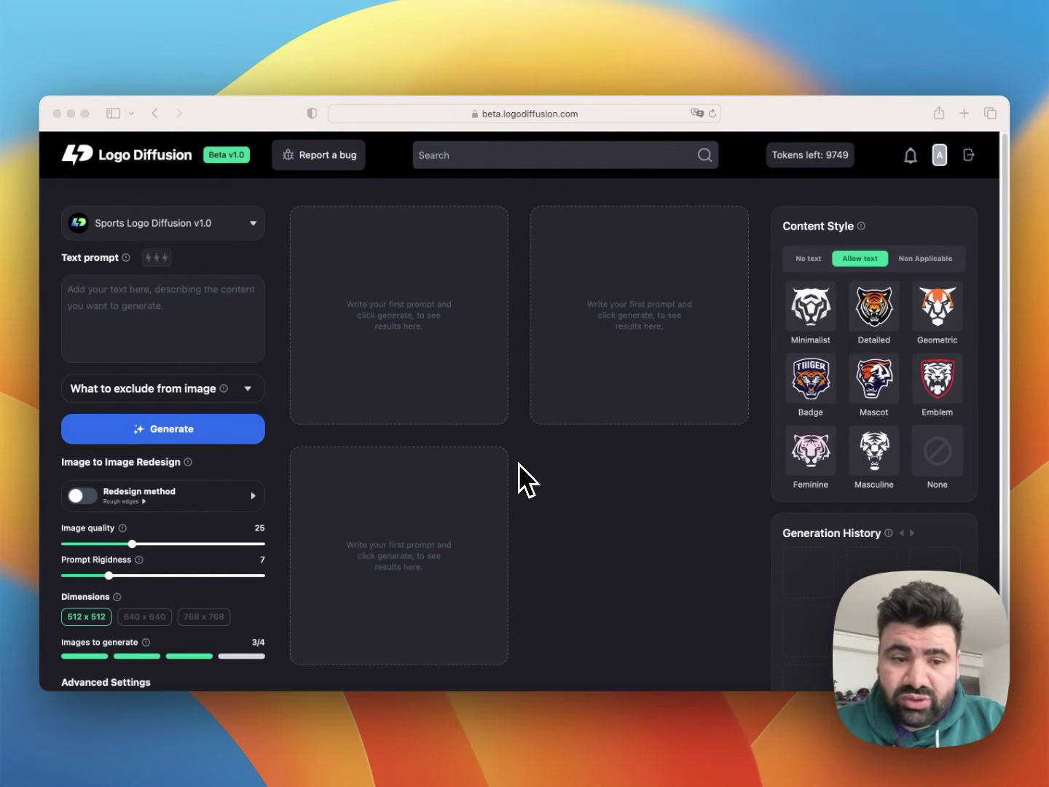
# Generate four 'astronaut tiger' logos with image quality raised to 35.
pyautogui.click(45, 259)
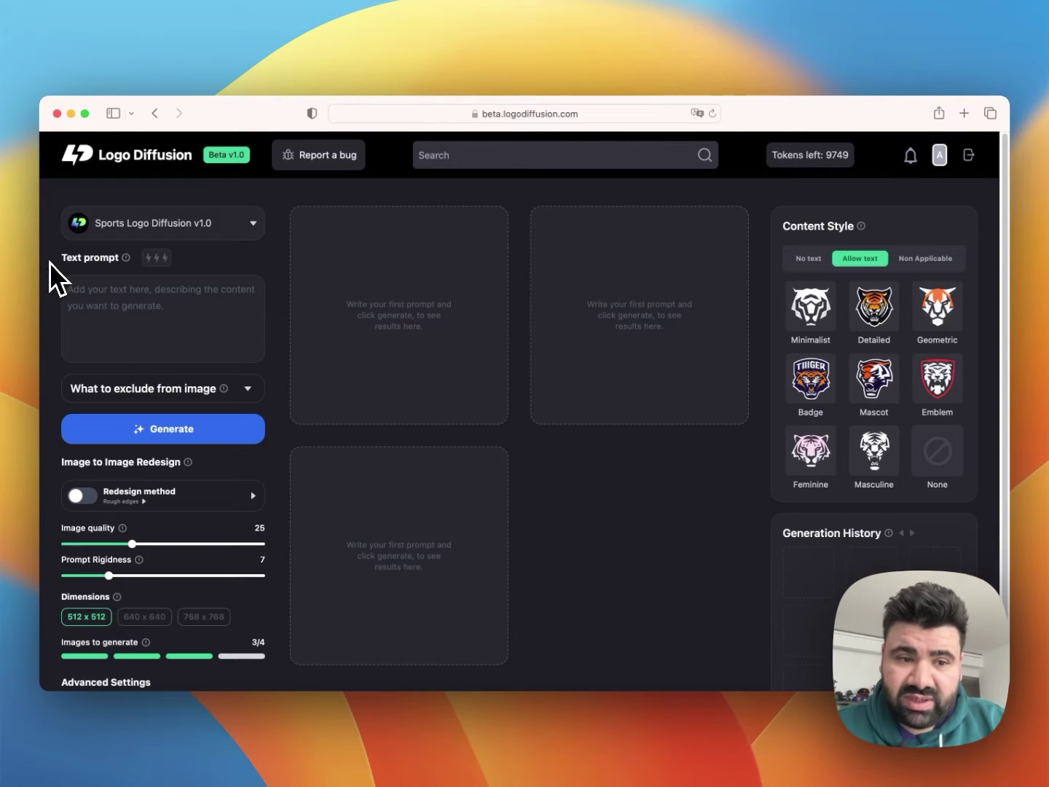
pyautogui.click(86, 291)
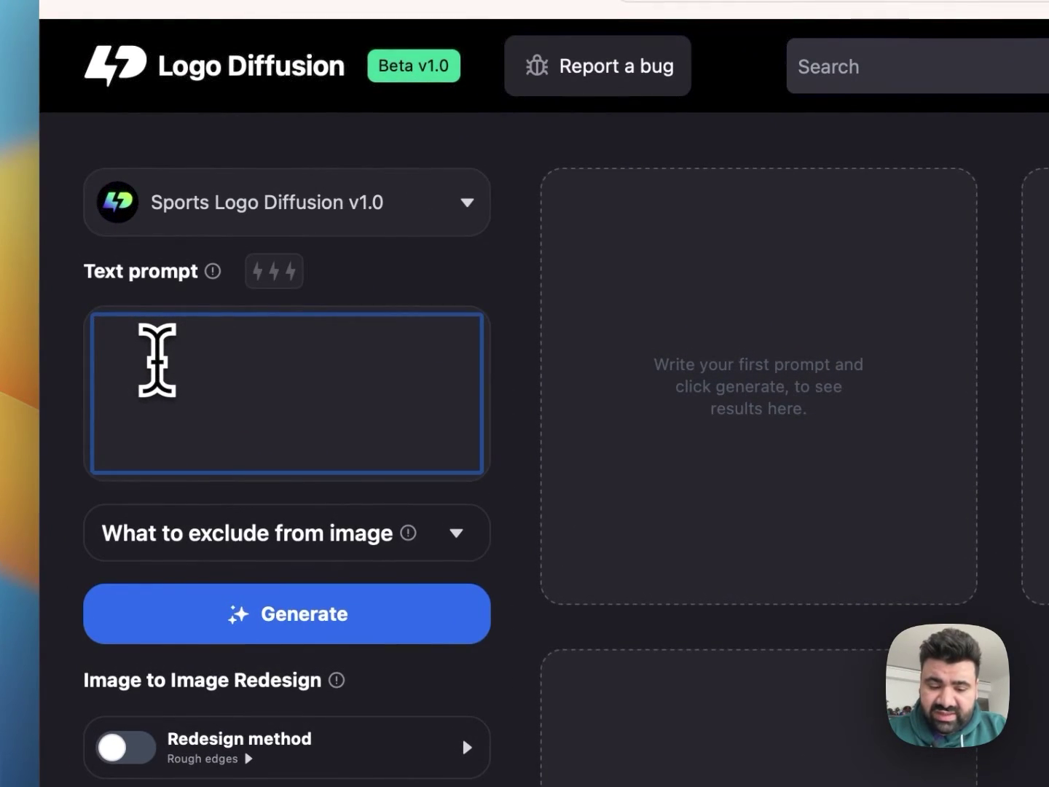
pyautogui.write('as')
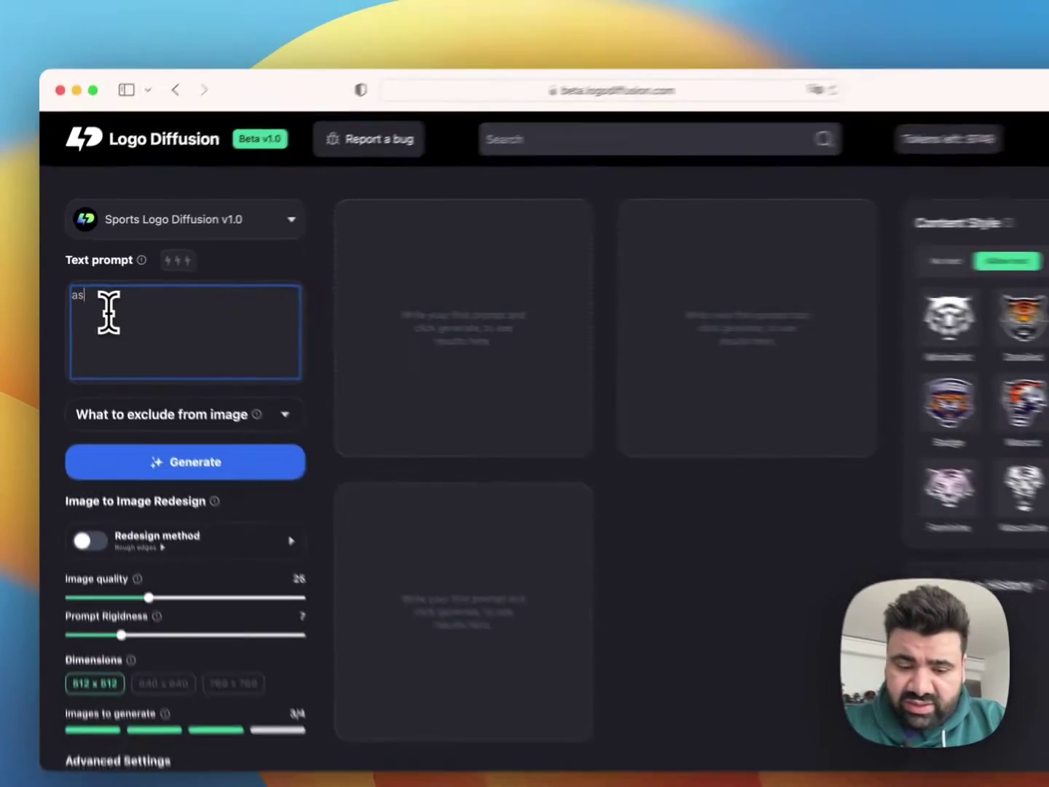
pyautogui.write('tronaut tiger')
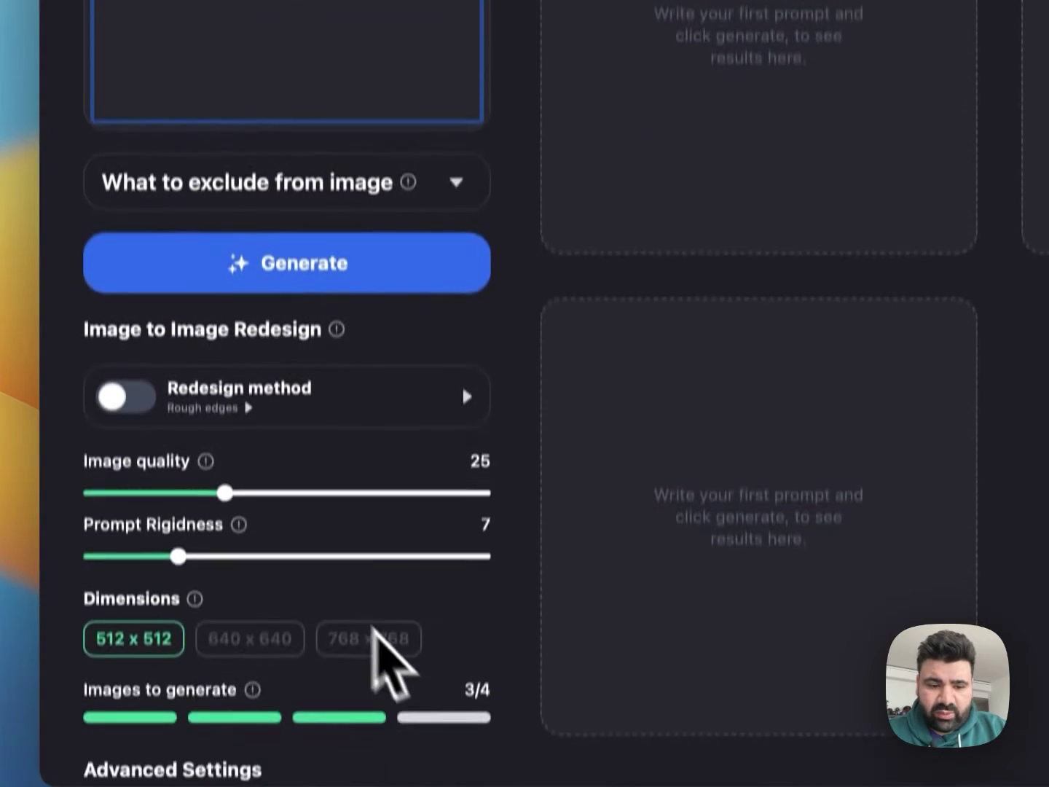
pyautogui.click(442, 678)
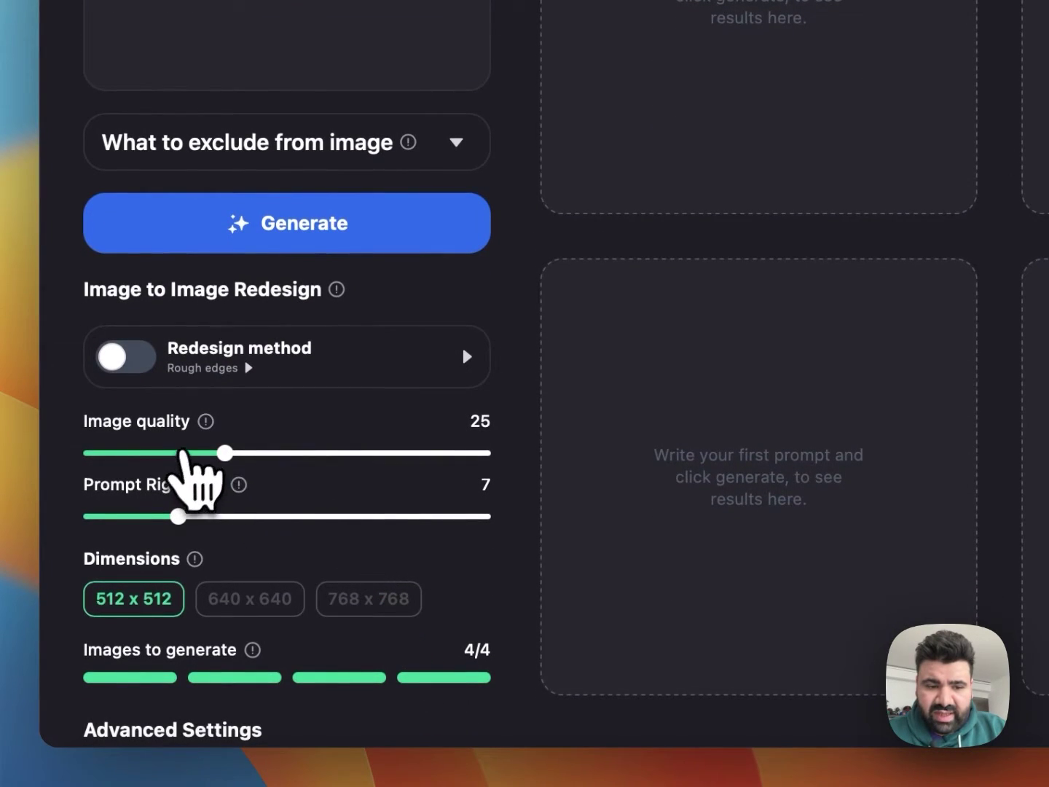
pyautogui.click(289, 454)
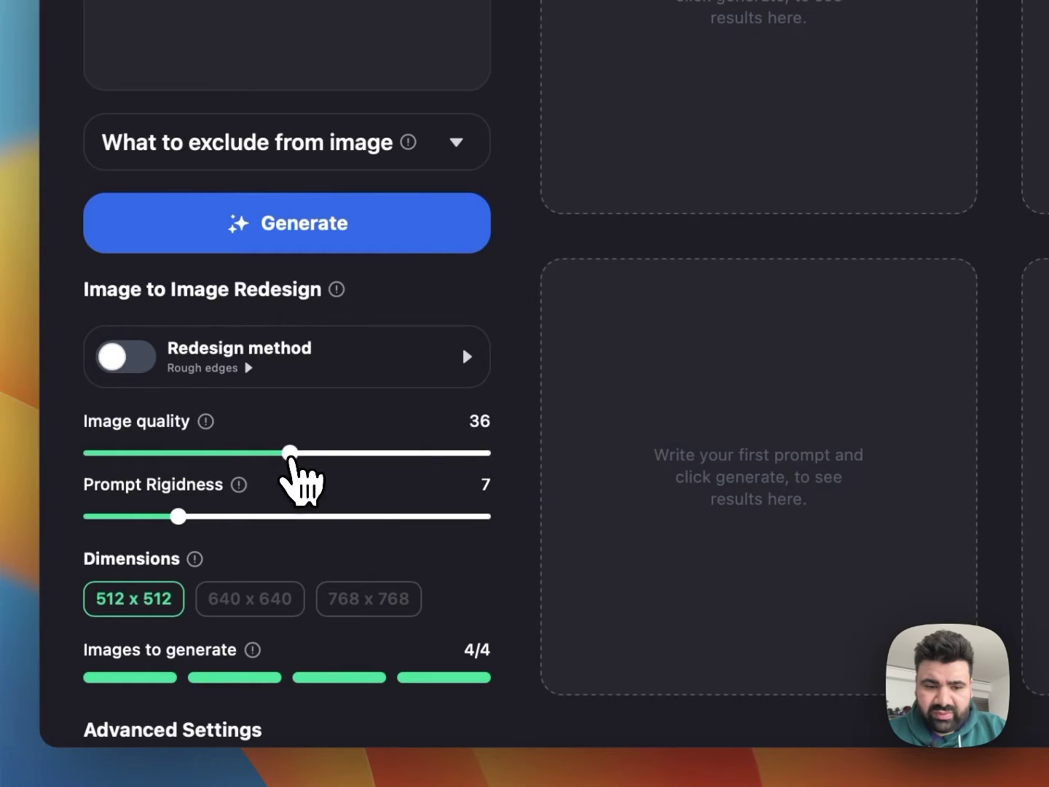
pyautogui.click(320, 239)
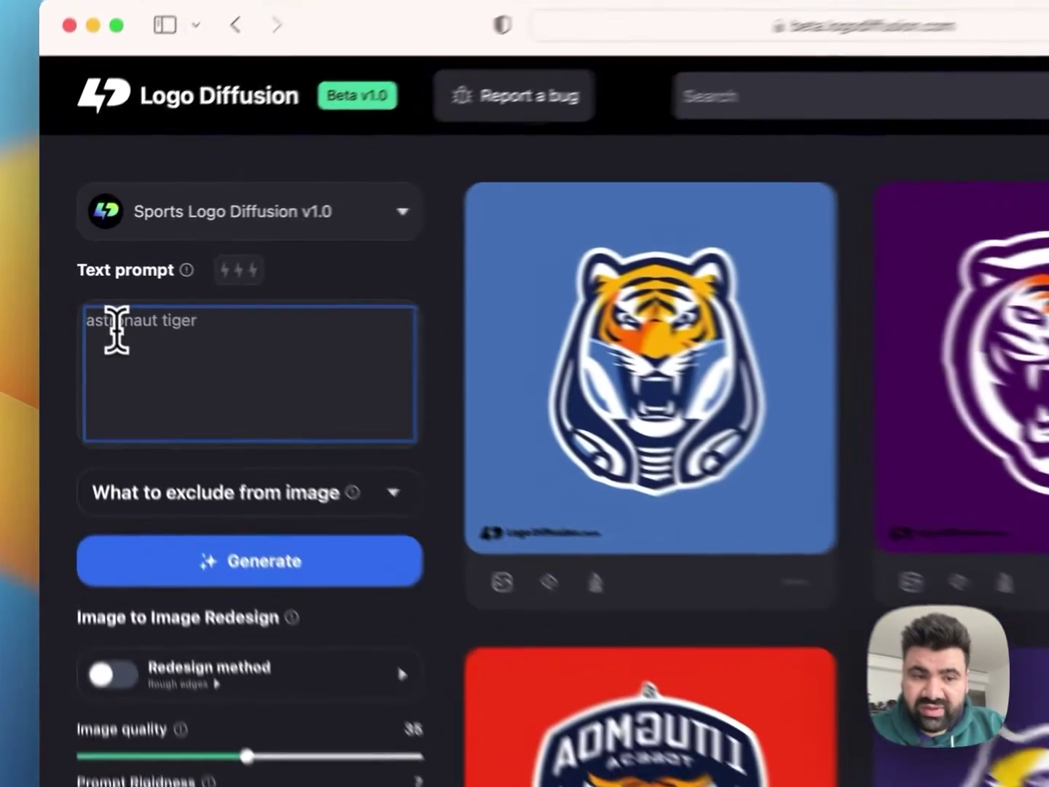
# Add bolt emphasis to 'astronaut' in the prompt and generate a fresh batch of four logos.
pyautogui.doubleClick(84, 288)
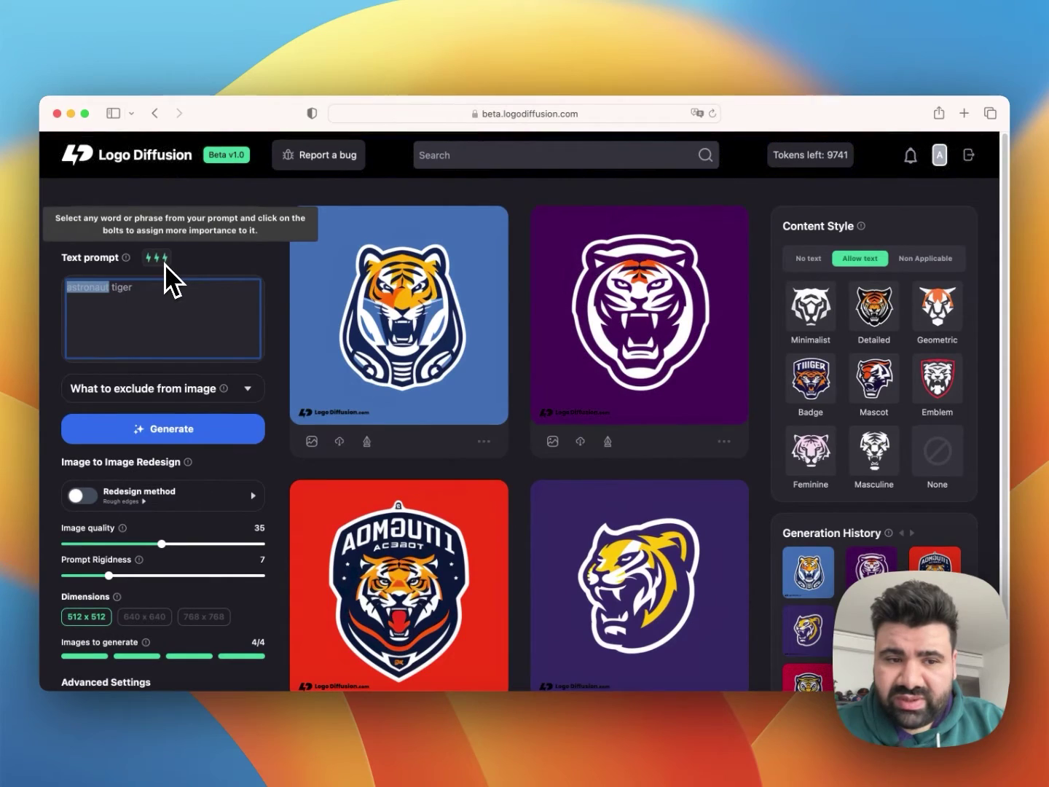
pyautogui.click(163, 262)
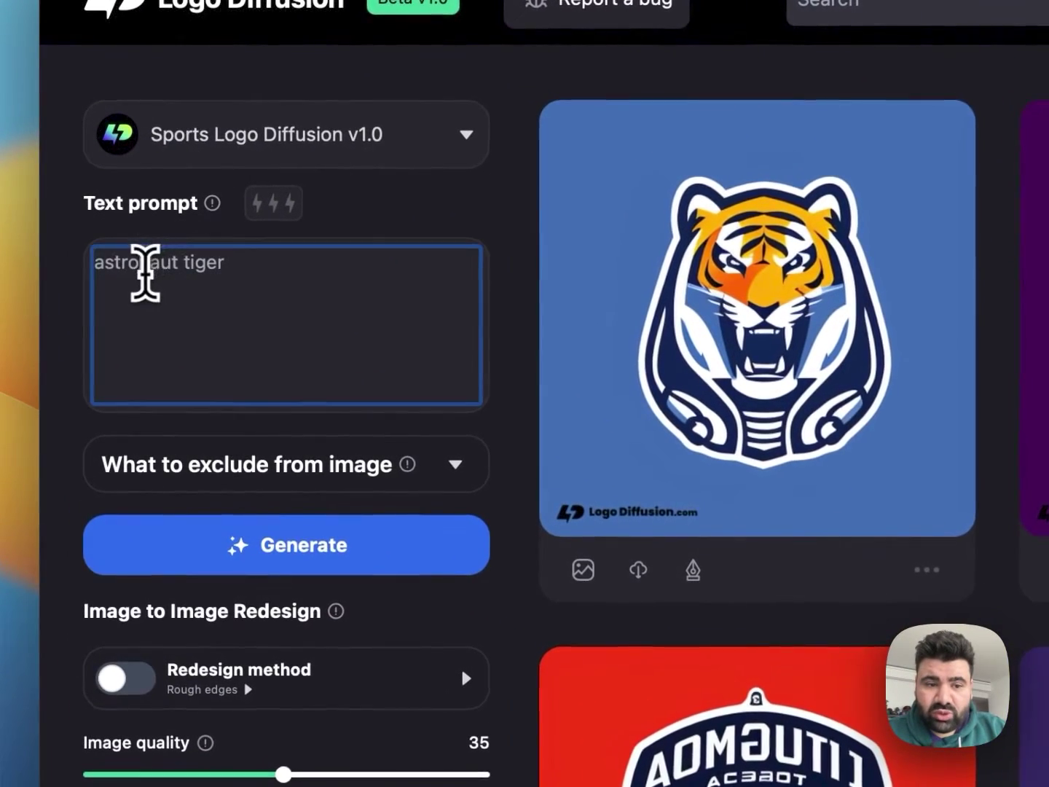
pyautogui.doubleClick(143, 264)
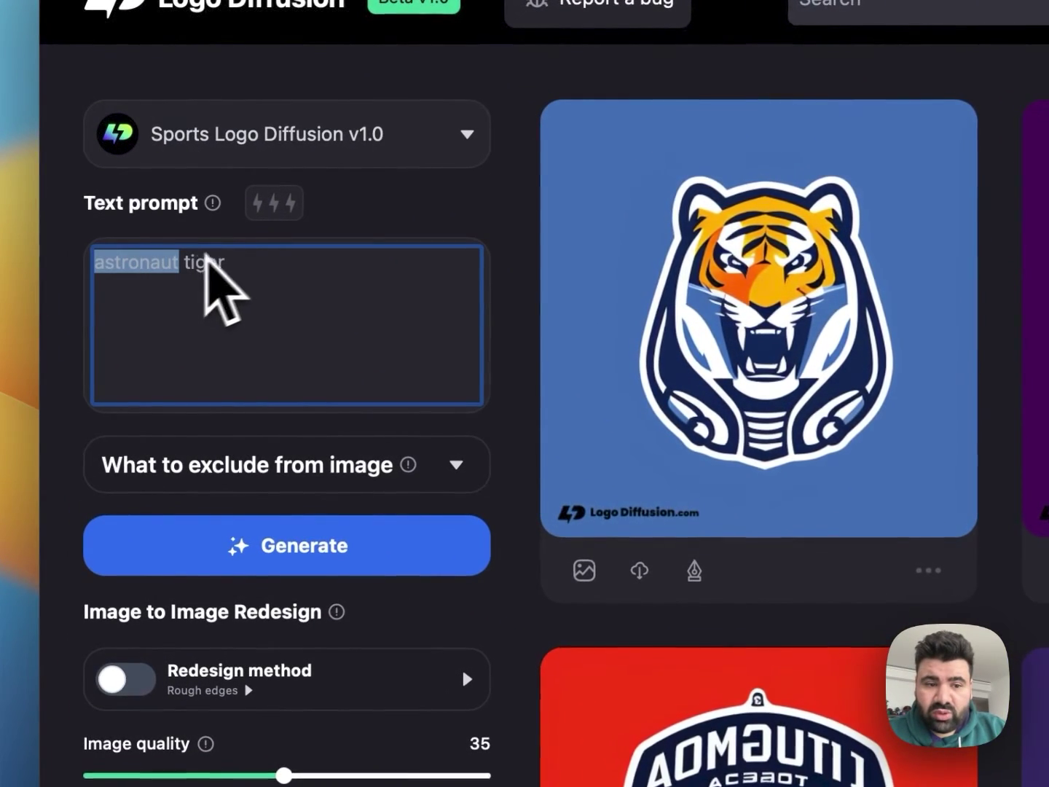
pyautogui.click(275, 205)
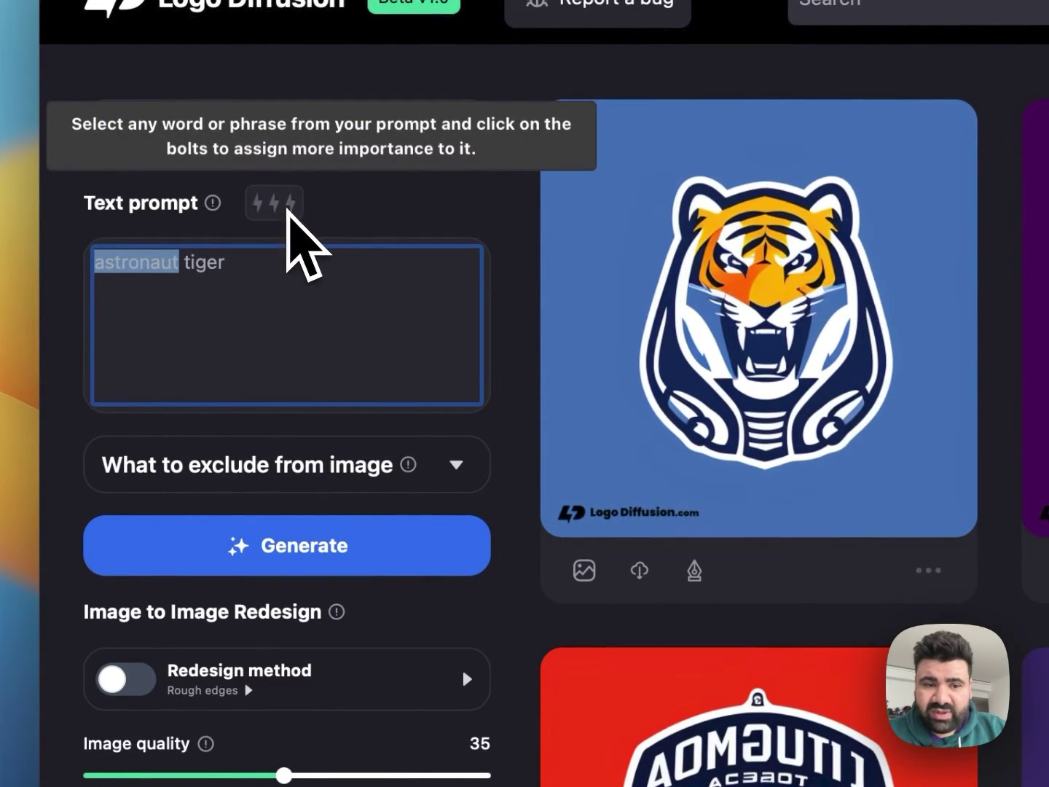
pyautogui.click(282, 207)
pyautogui.click(281, 212)
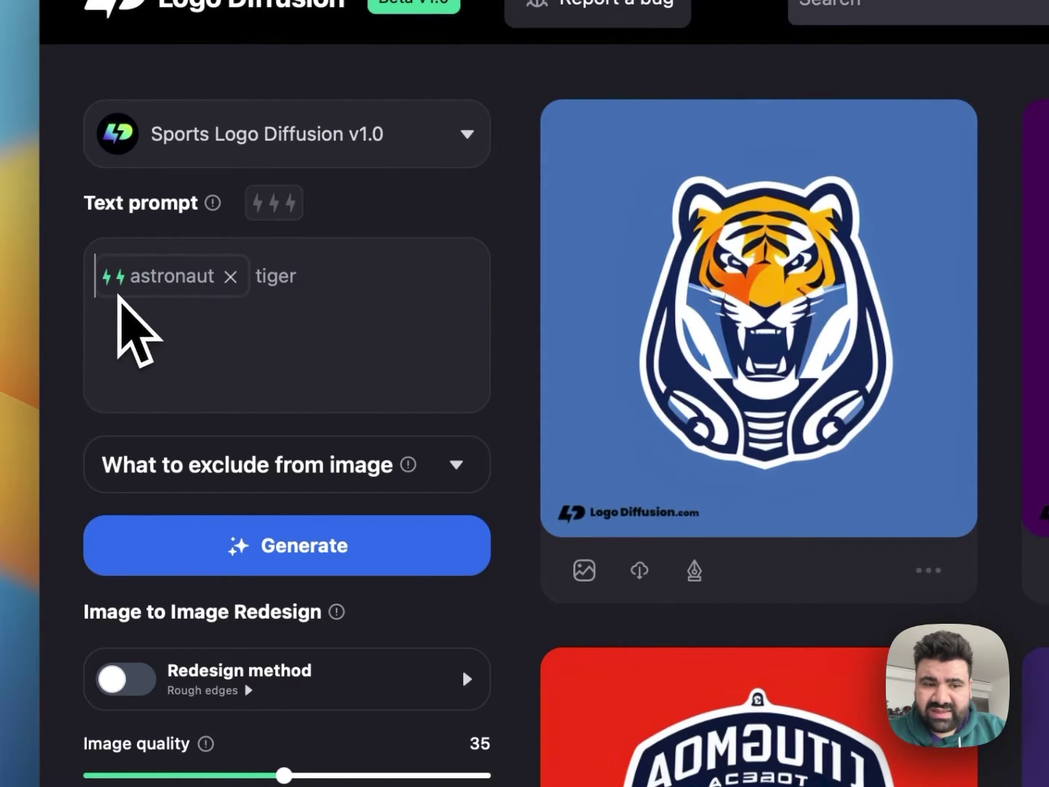
pyautogui.click(254, 545)
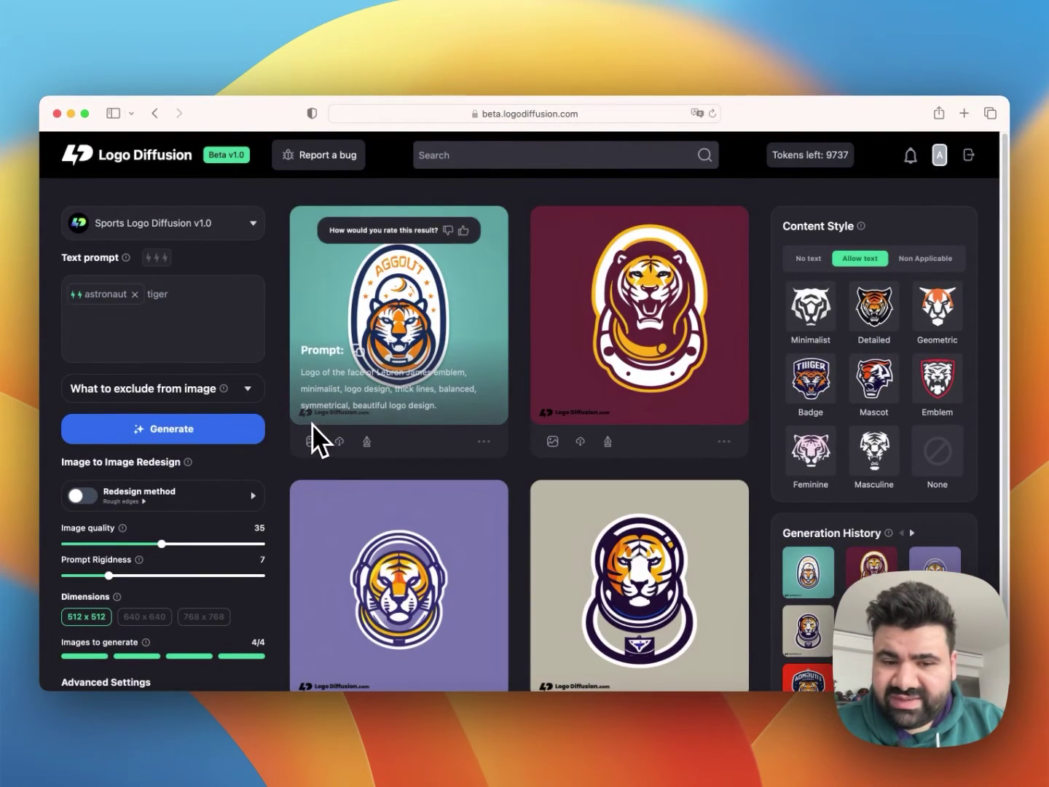
pyautogui.scroll(-1, 311, 440)
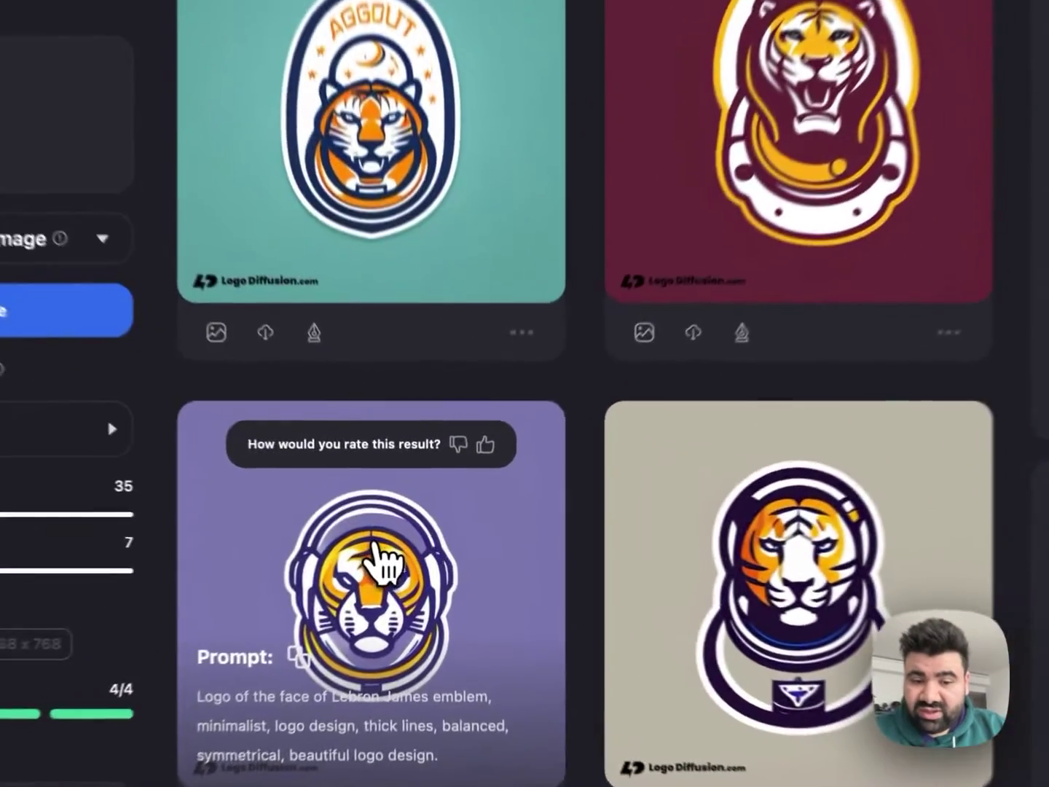
pyautogui.click(379, 514)
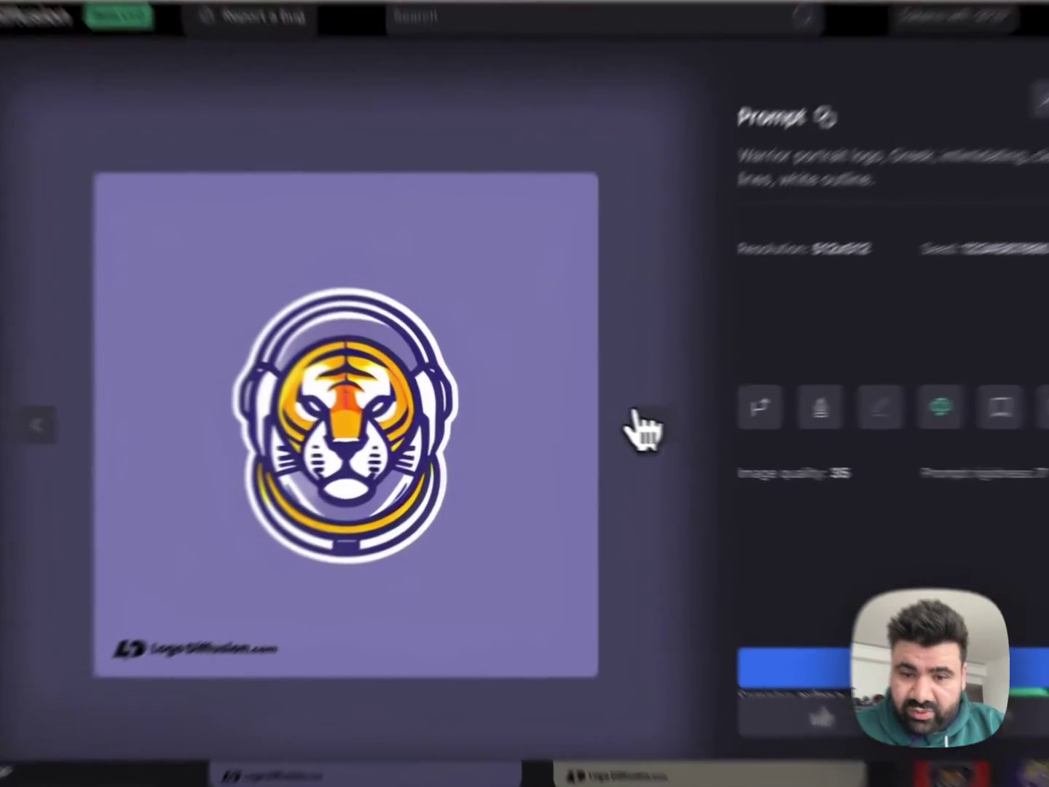
pyautogui.click(601, 427)
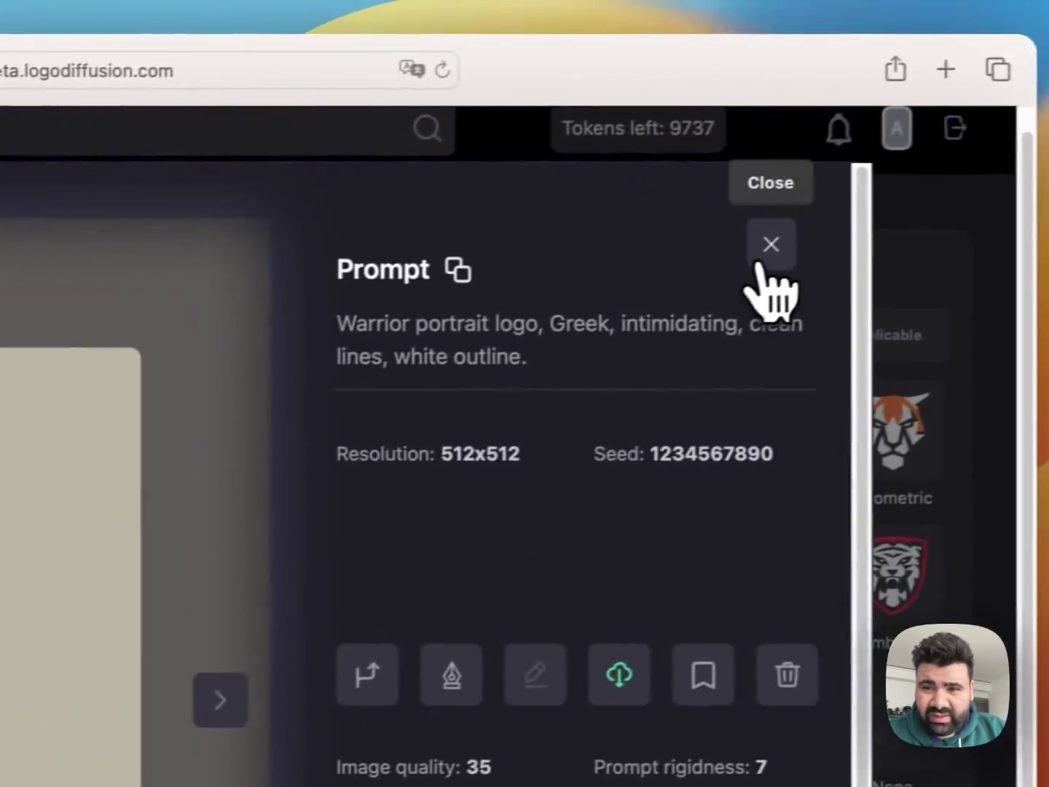
pyautogui.click(998, 200)
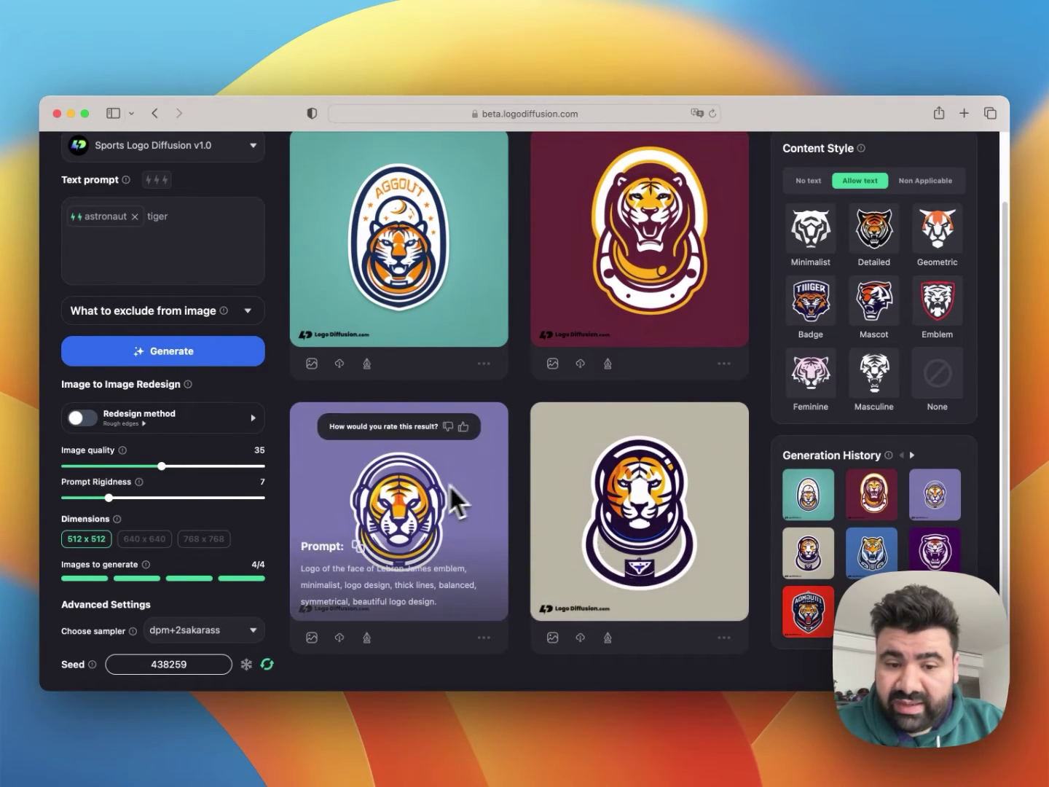
pyautogui.moveTo(437, 498)
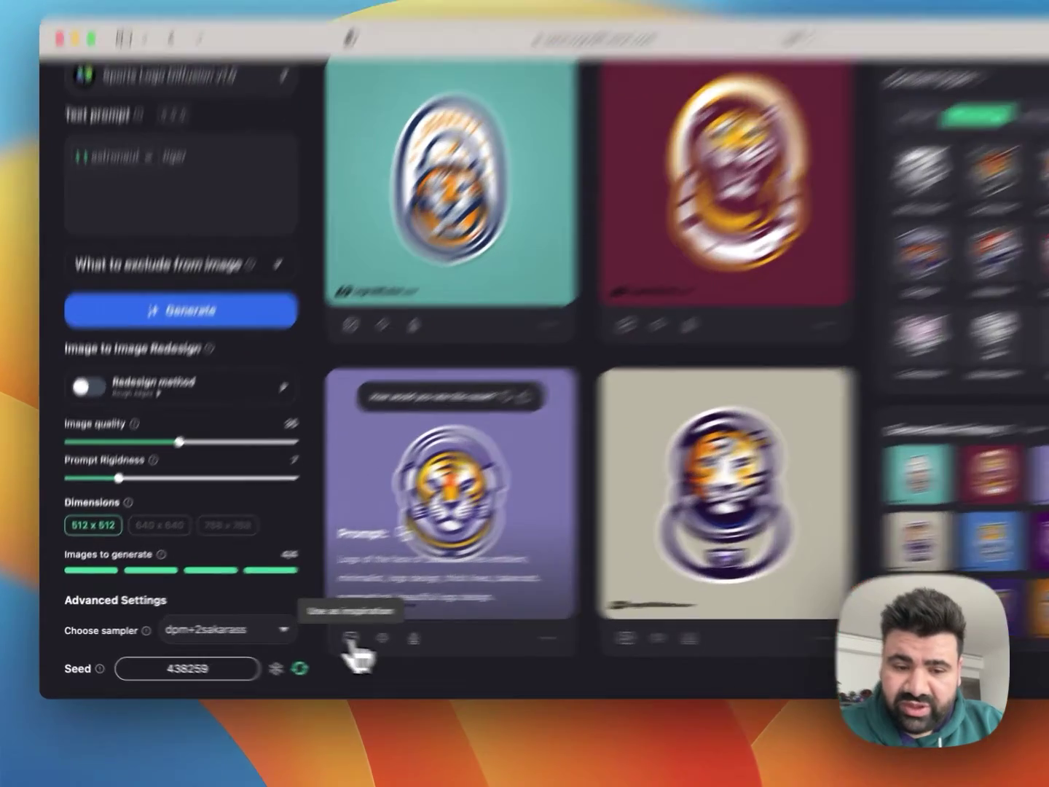
# Use the purple tiger as redesign source, swap 'tiger' for emphasised 'cat', and generate.
pyautogui.click(312, 638)
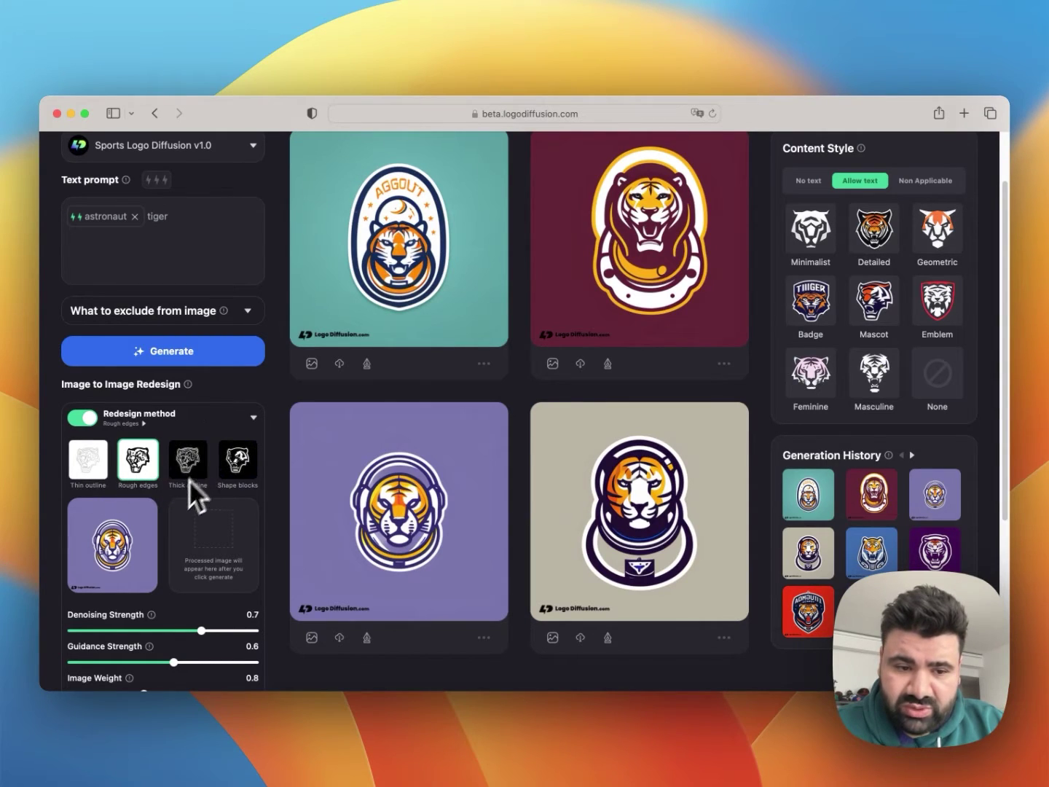
pyautogui.moveTo(113, 544)
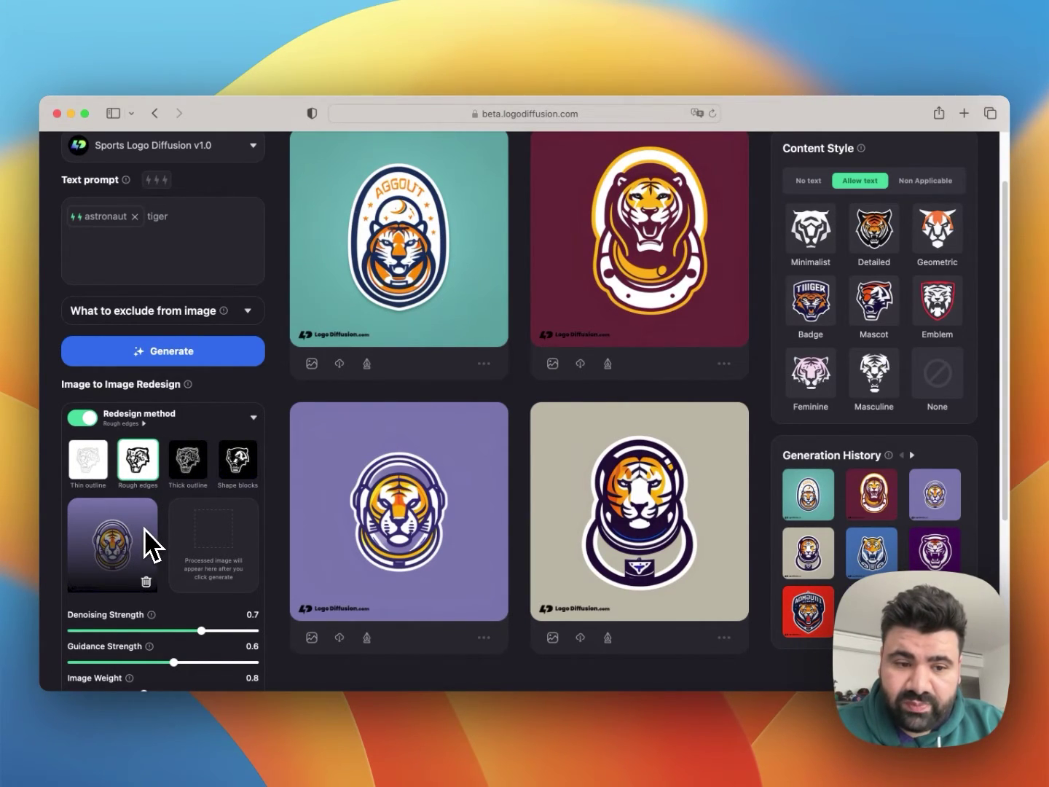
pyautogui.scroll(2, 143, 527)
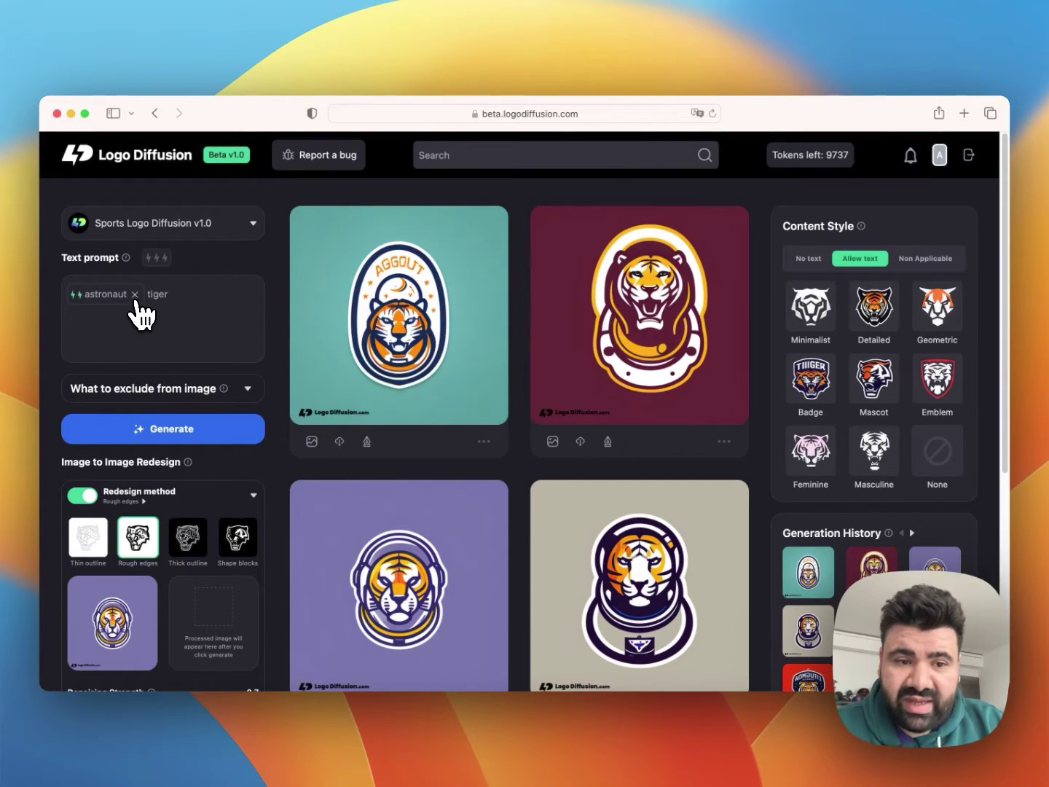
pyautogui.click(139, 310)
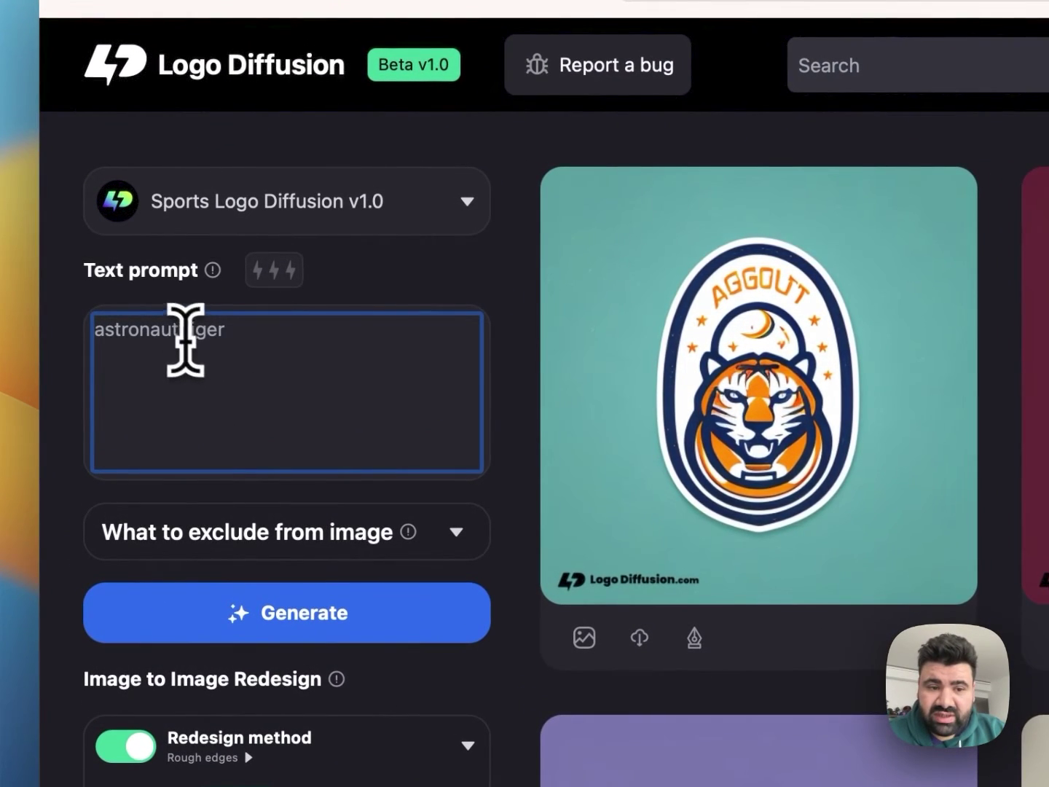
pyautogui.doubleClick(196, 338)
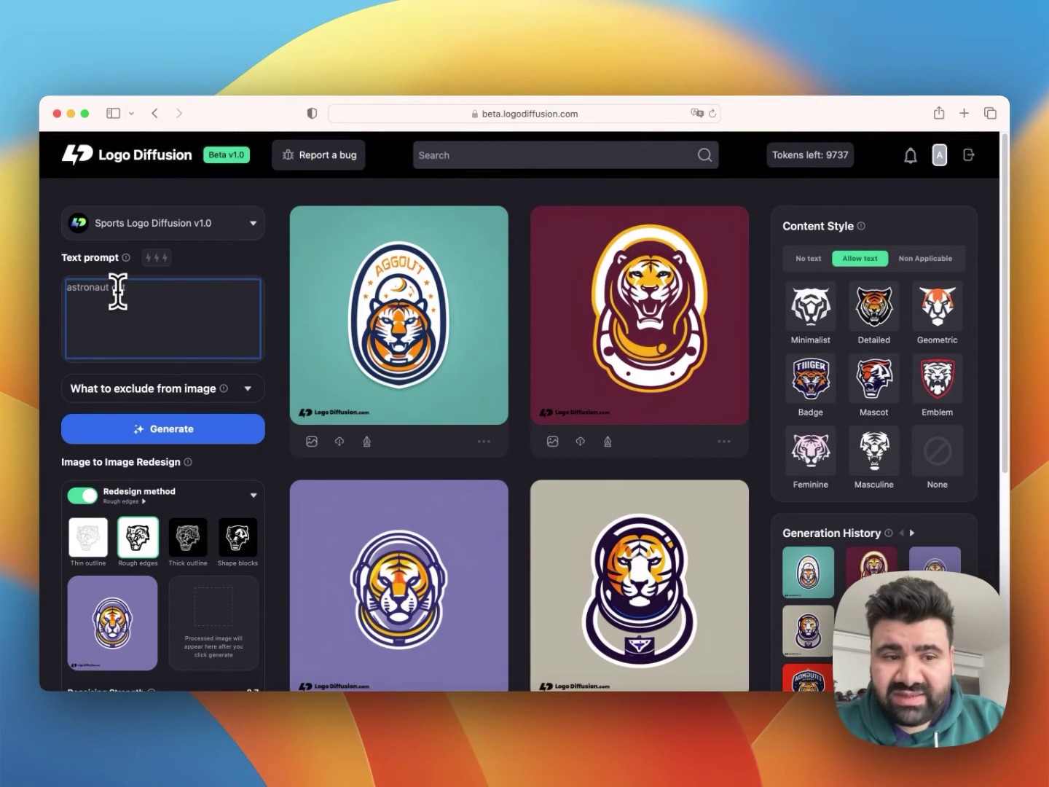
pyautogui.write('cat')
pyautogui.doubleClick(120, 287)
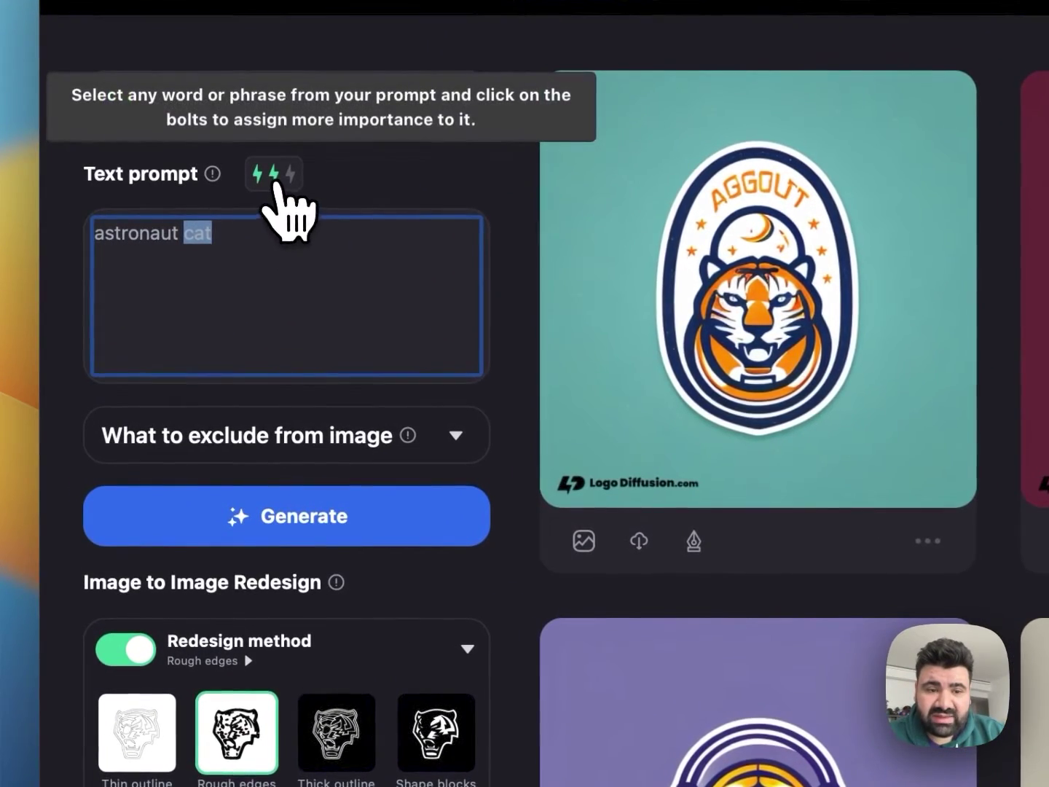
pyautogui.click(274, 175)
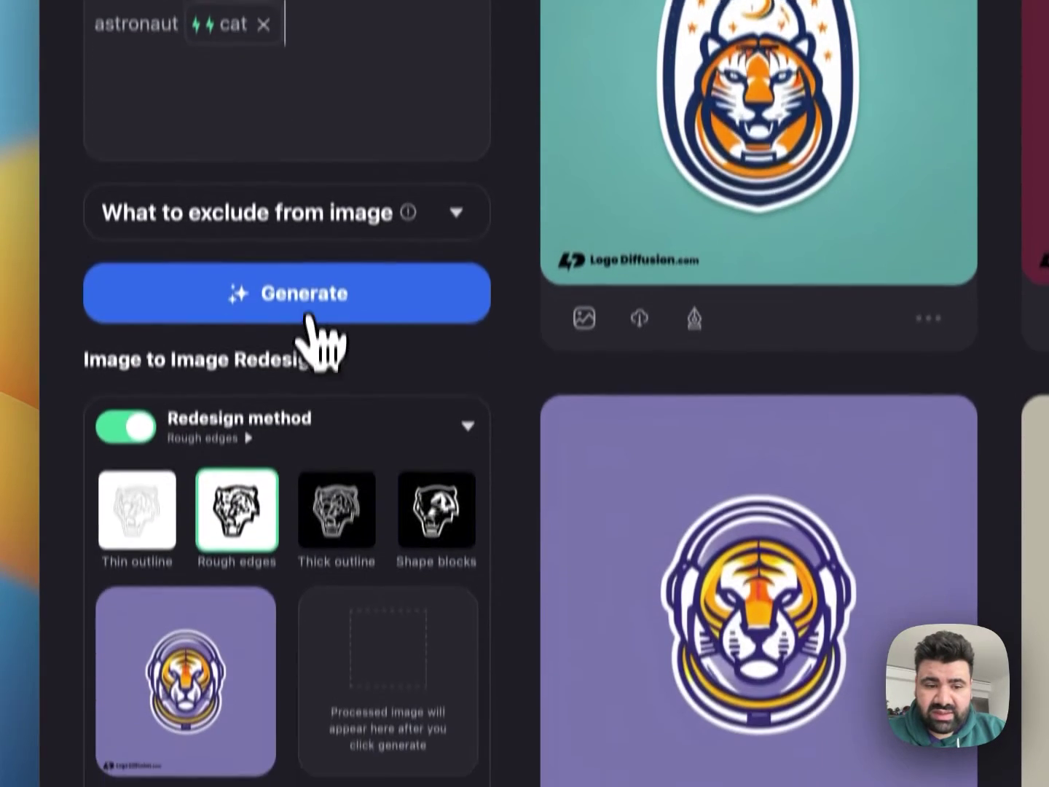
pyautogui.click(312, 254)
pyautogui.scroll(-3, 323, 287)
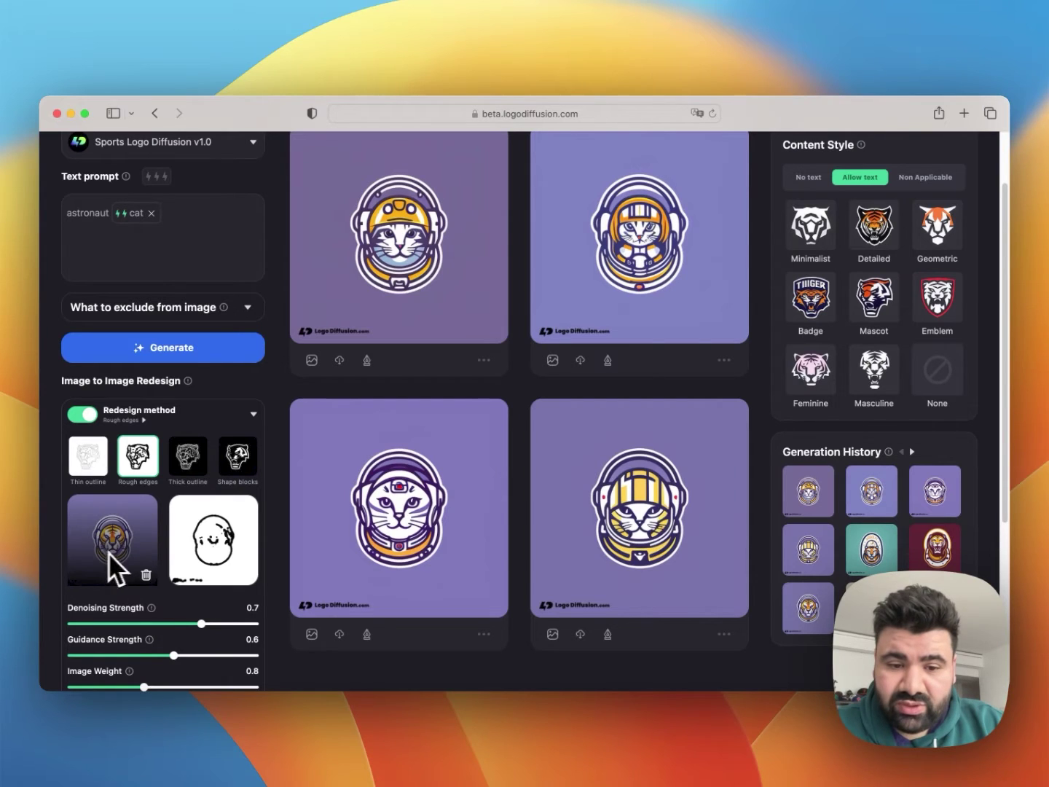
pyautogui.moveTo(354, 279)
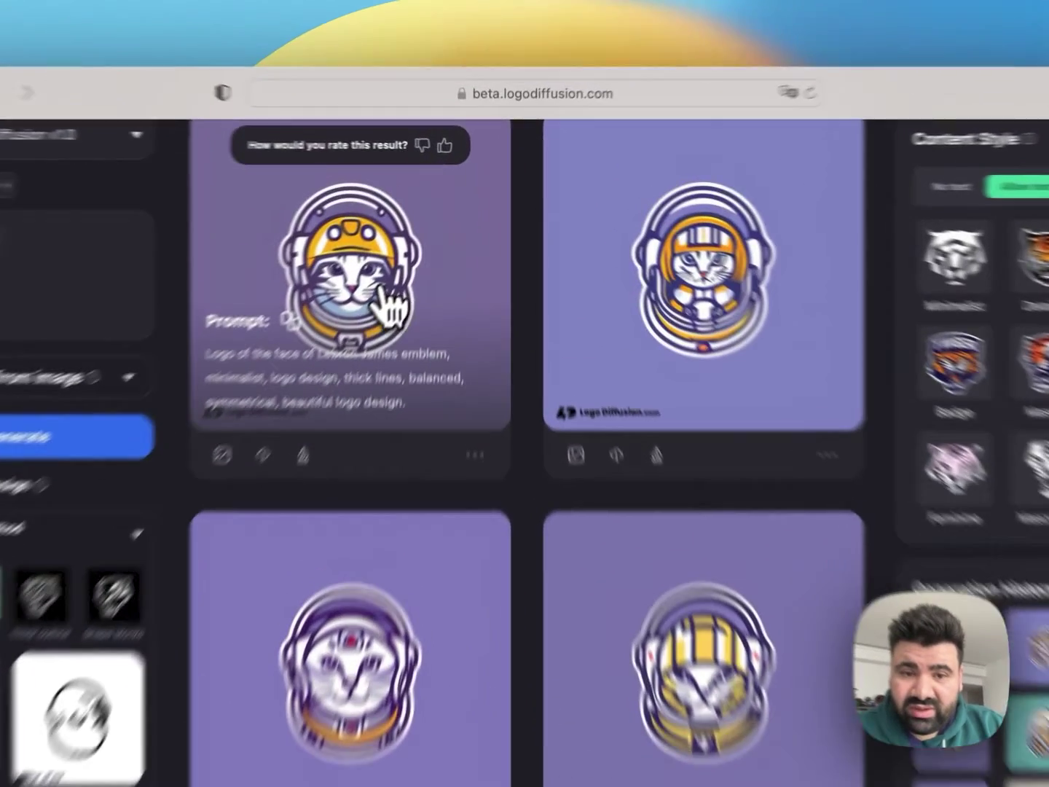
# Inspect a cat result, lower Denoising Strength to 0.6, and regenerate the cat logos.
pyautogui.click(425, 269)
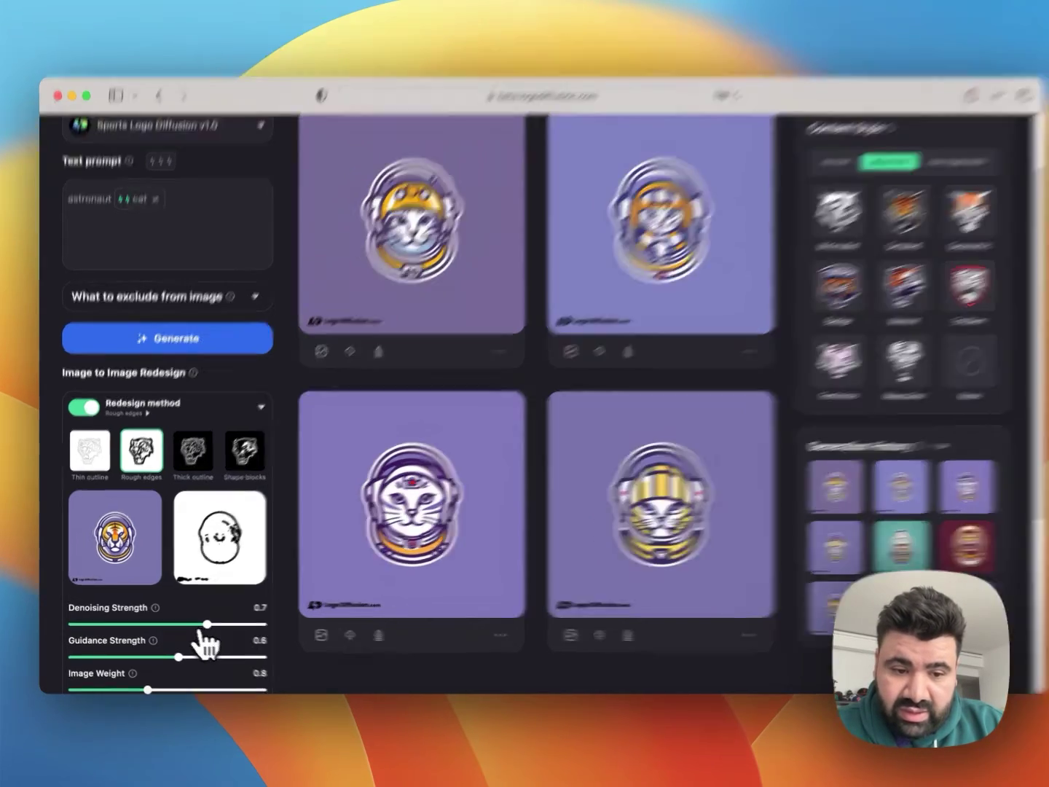
pyautogui.moveTo(212, 625); pyautogui.dragTo(191, 624)
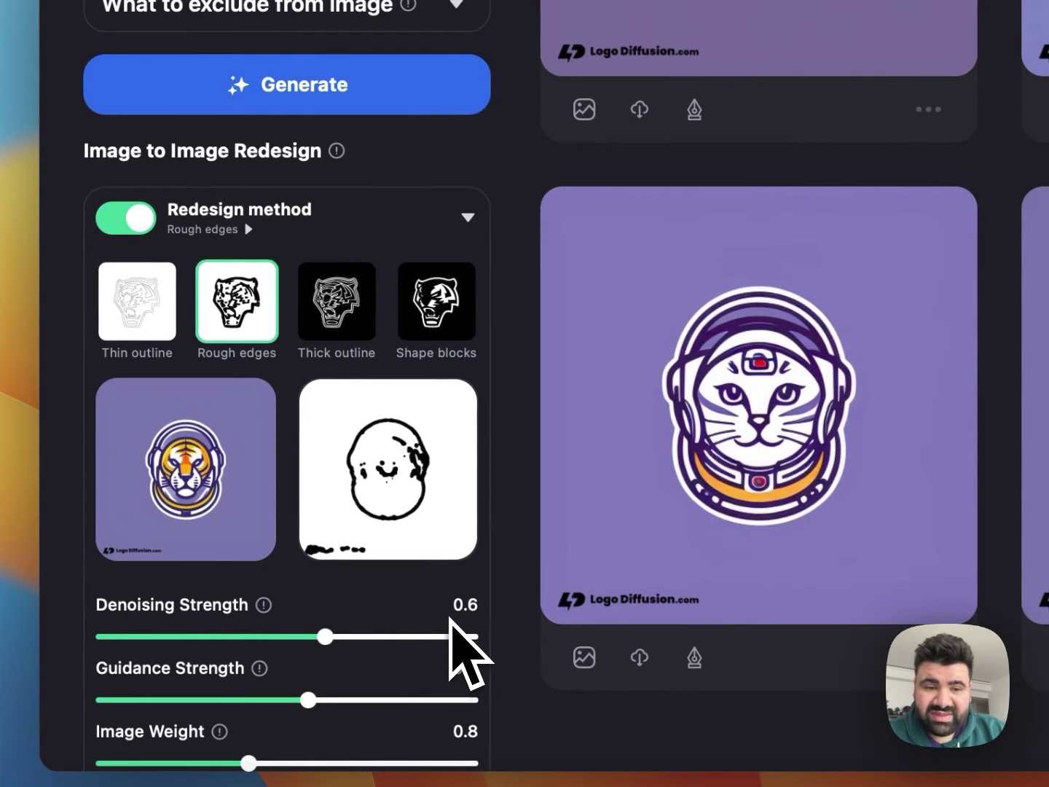
pyautogui.scroll(3, 459, 647)
pyautogui.click(299, 256)
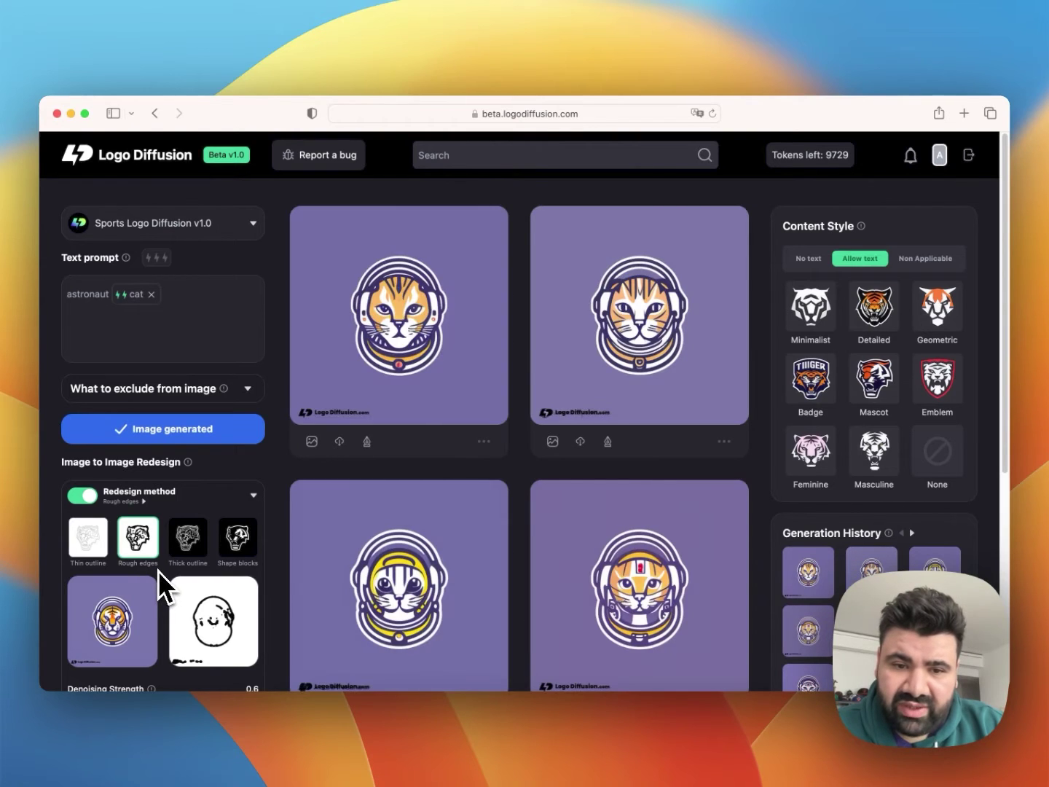
# Switch the redesign method to thin outline and generate the cat logos again.
pyautogui.click(87, 541)
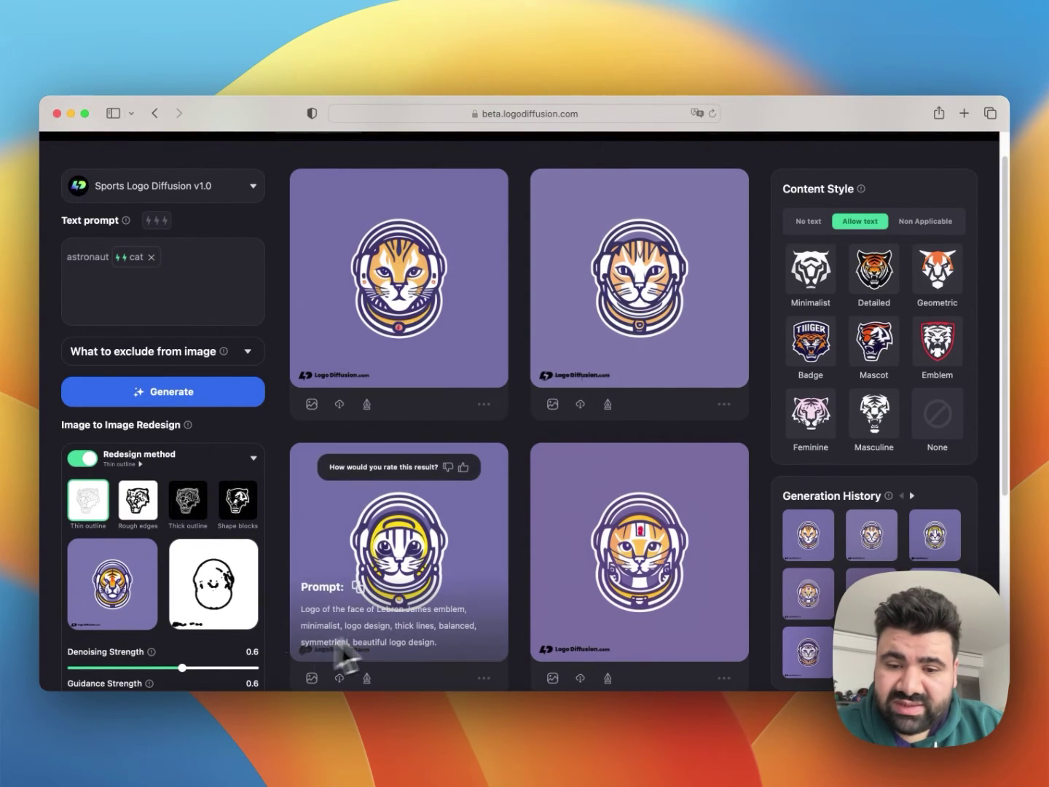
pyautogui.moveTo(112, 621)
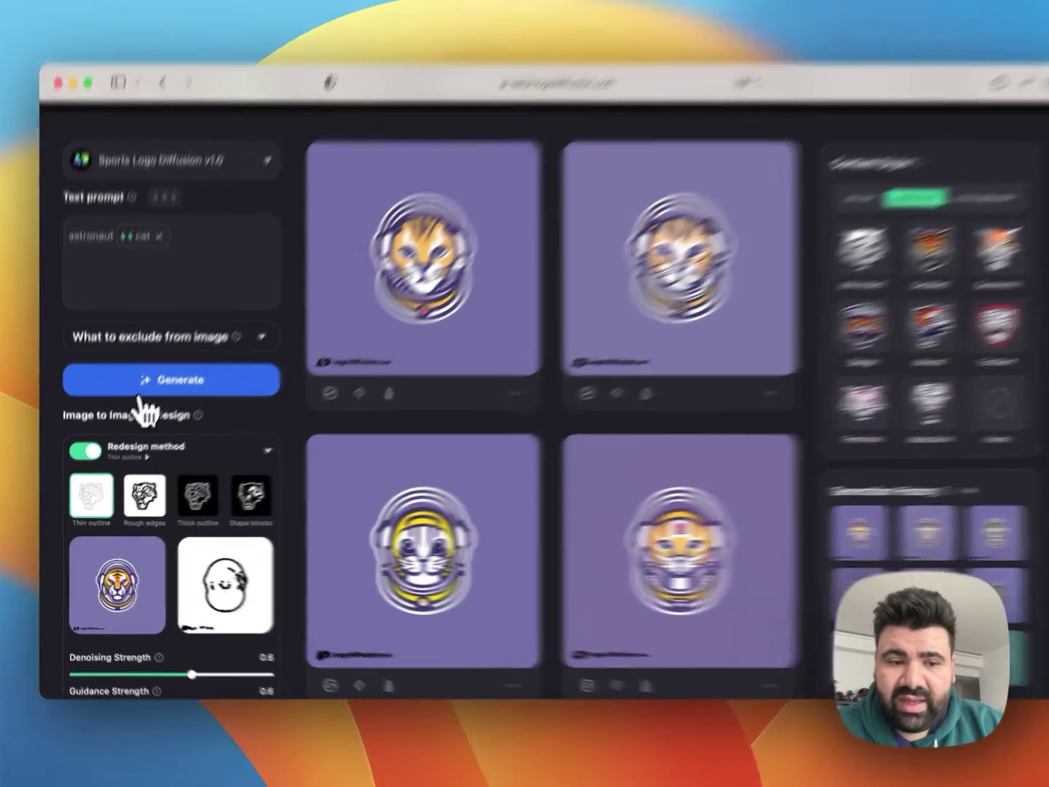
pyautogui.click(135, 400)
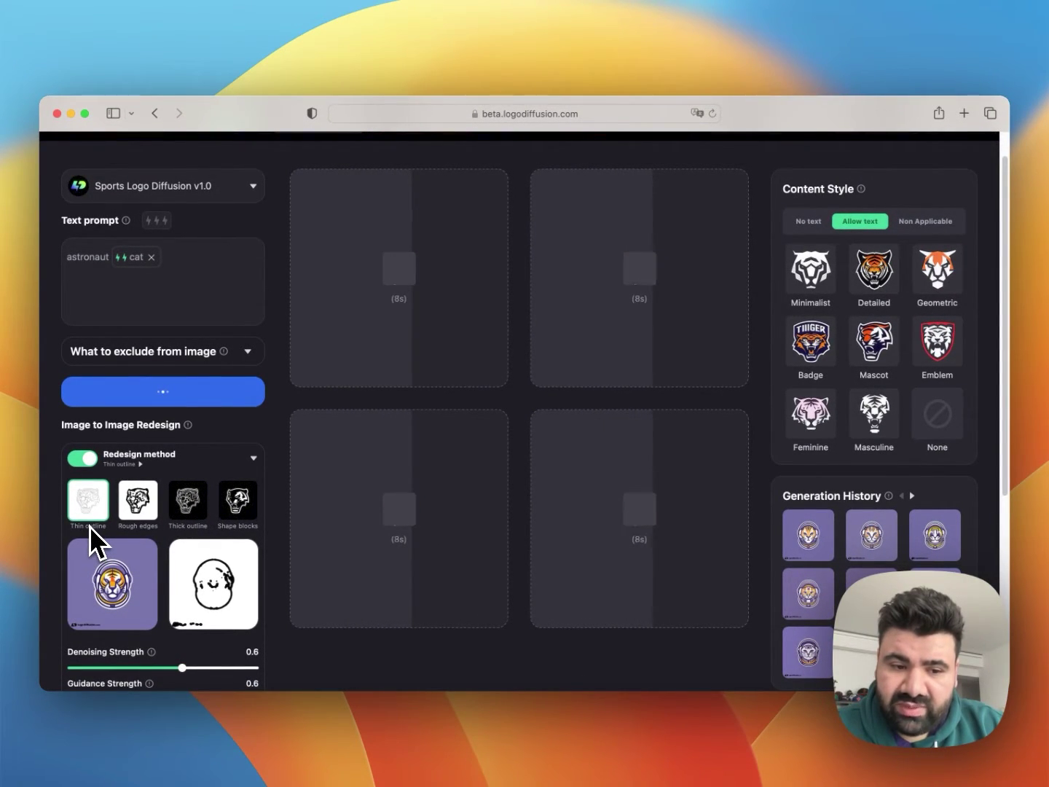
pyautogui.moveTo(398, 278)
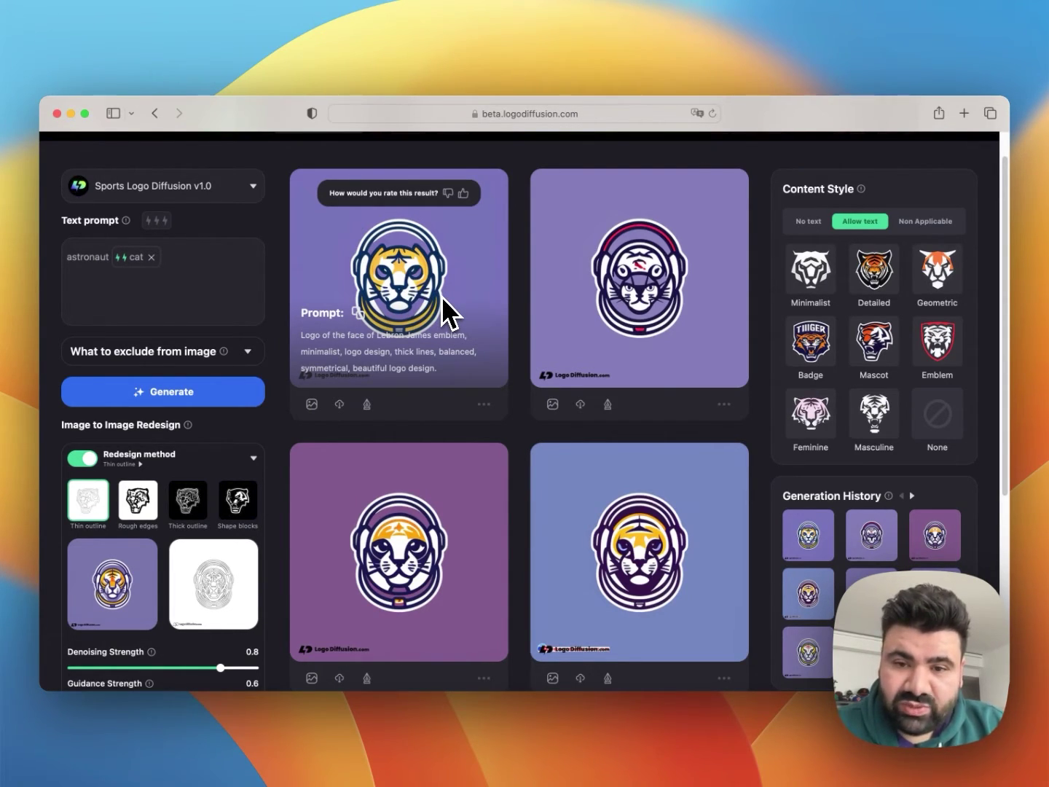
pyautogui.scroll(-1, 200, 525)
pyautogui.scroll(-3, 224, 590)
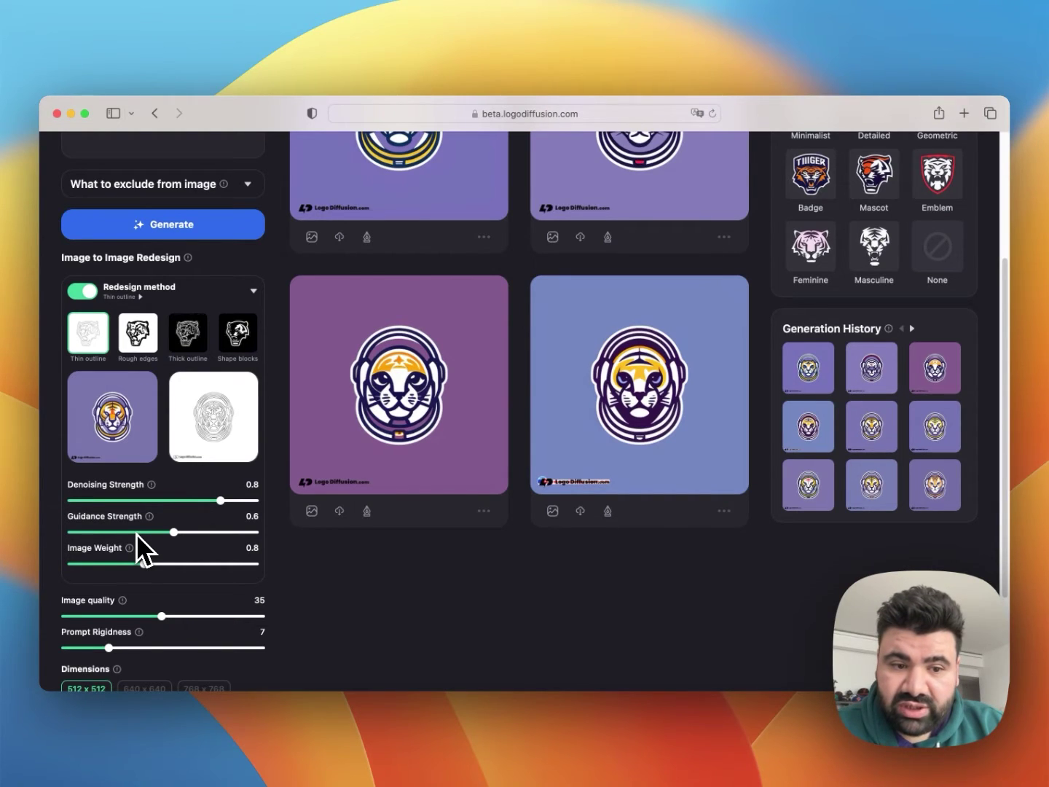
pyautogui.moveTo(112, 583)
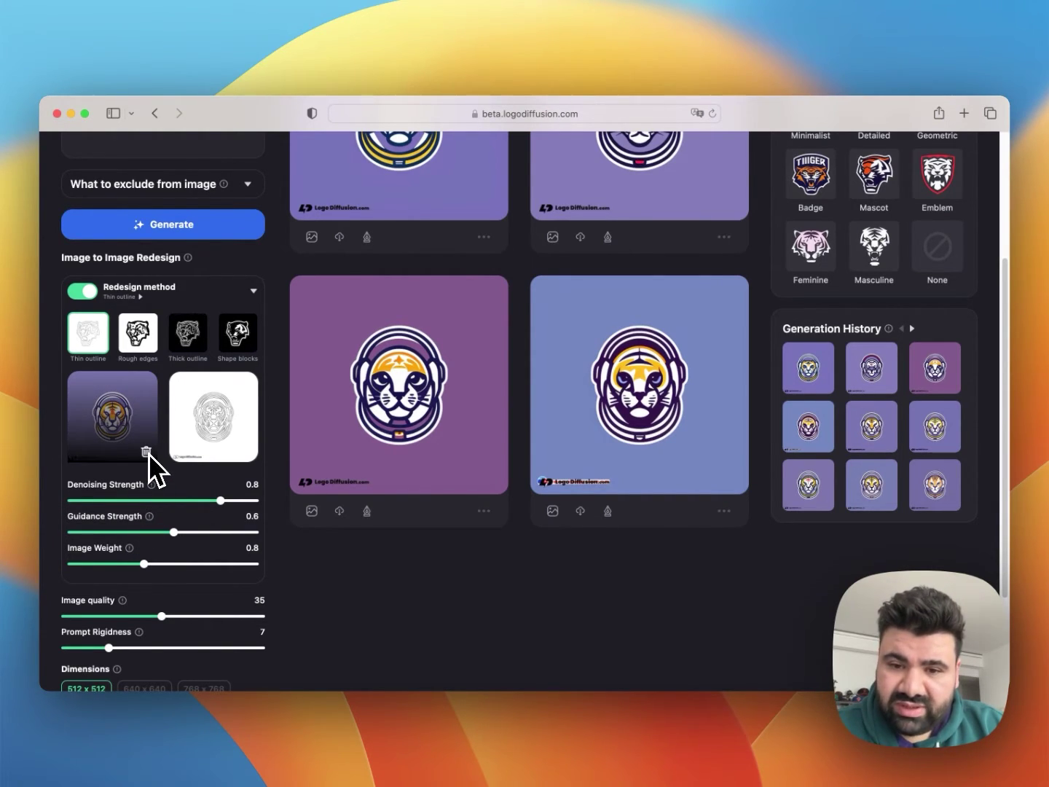
# Reload the generator, choose Rough edges redesign with 768vikins.jpg, and enter the greek god warrior prompt.
pyautogui.click(148, 453)
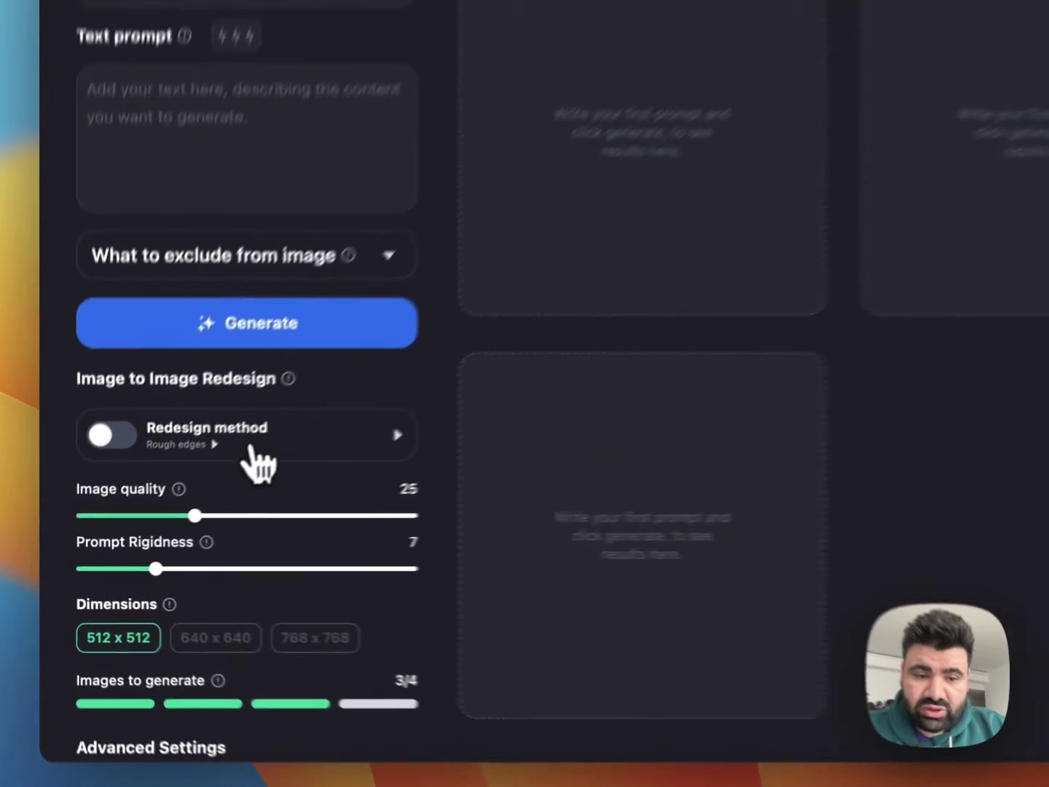
pyautogui.click(164, 498)
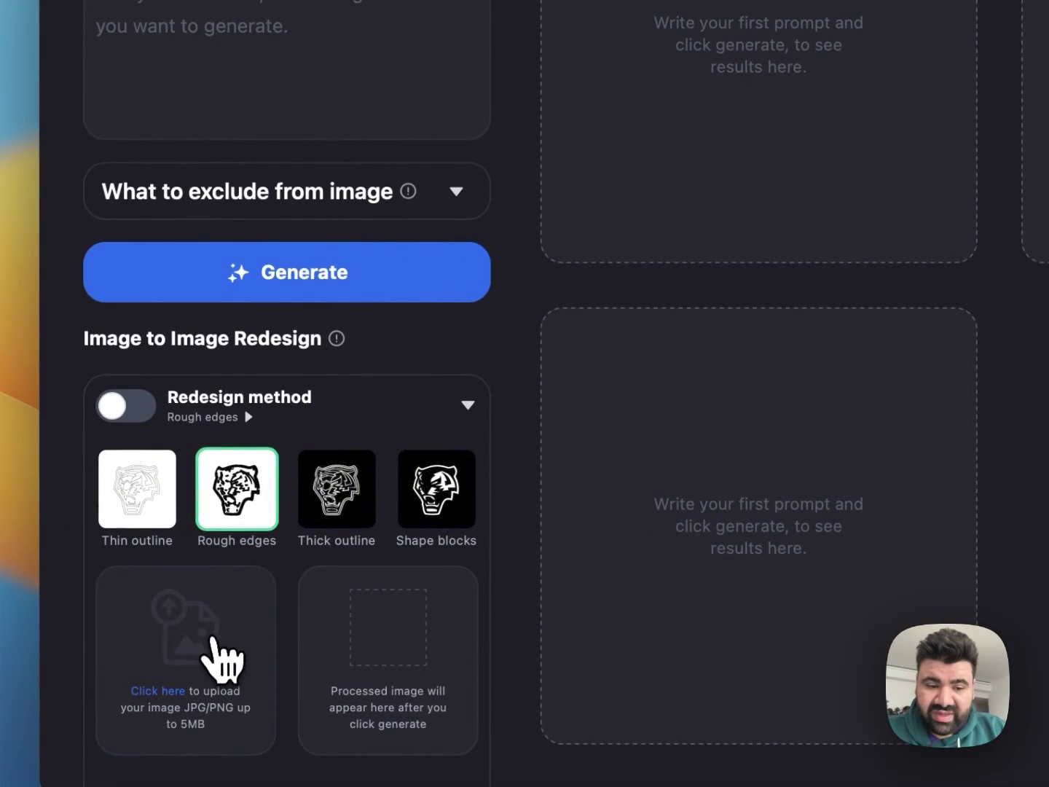
pyautogui.click(221, 656)
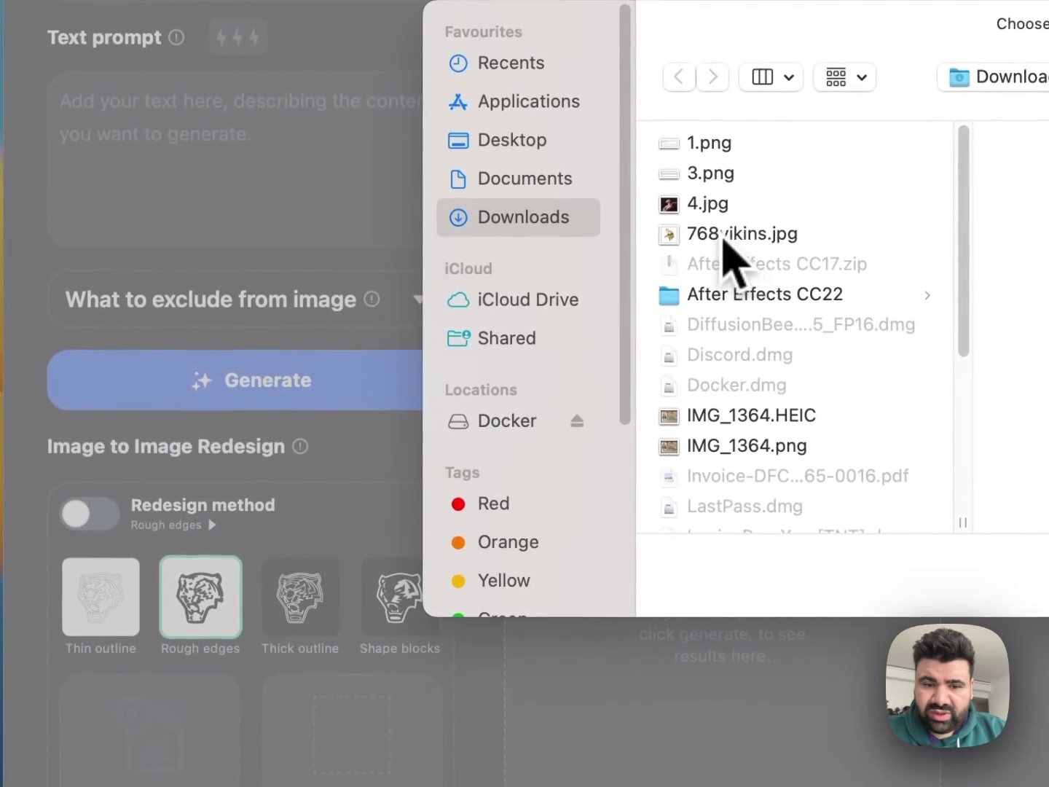
pyautogui.doubleClick(722, 233)
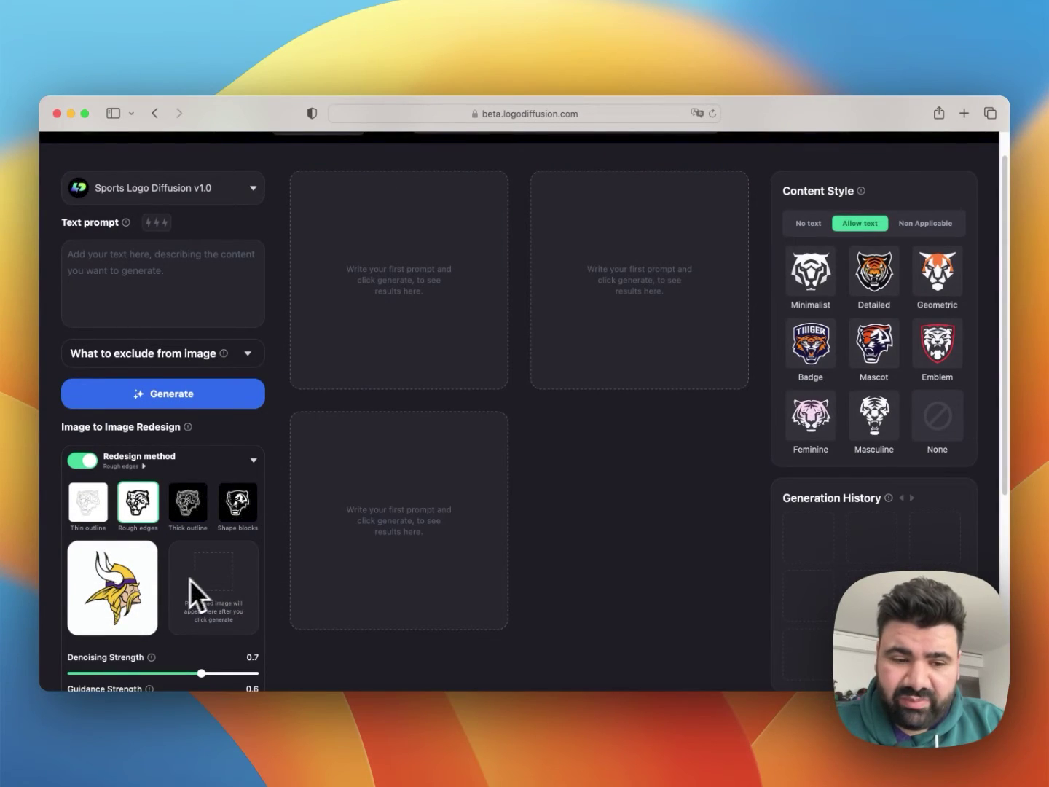
pyautogui.scroll(-1, 180, 574)
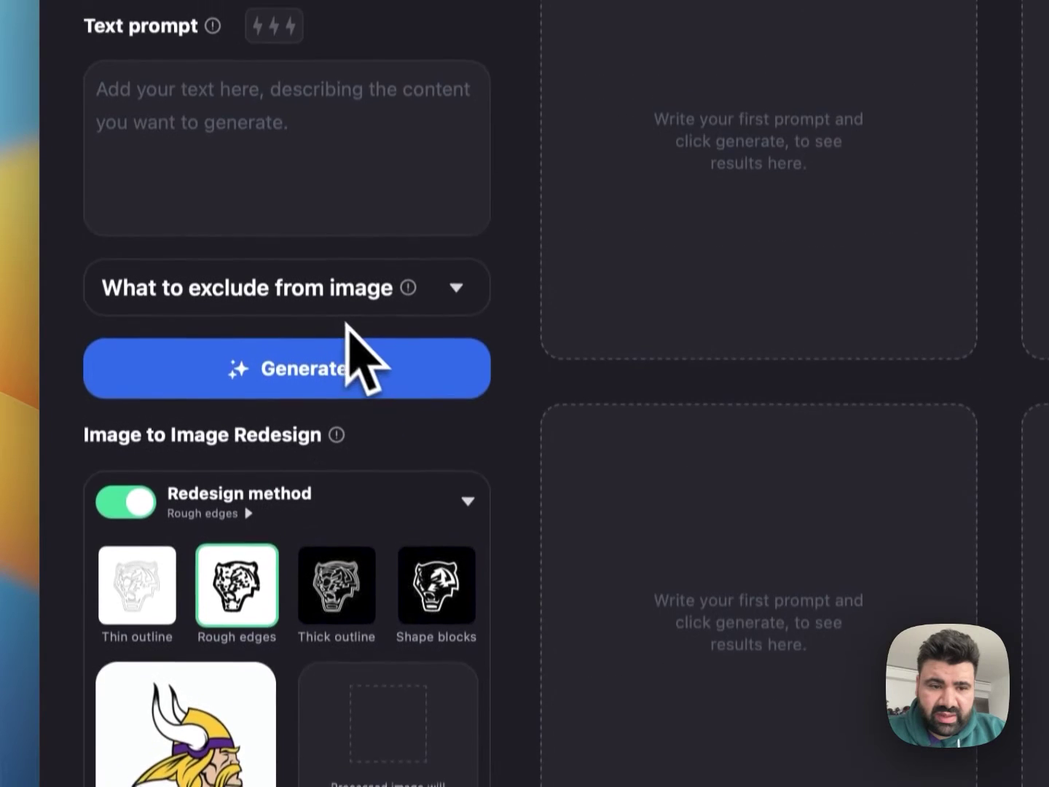
pyautogui.click(271, 143)
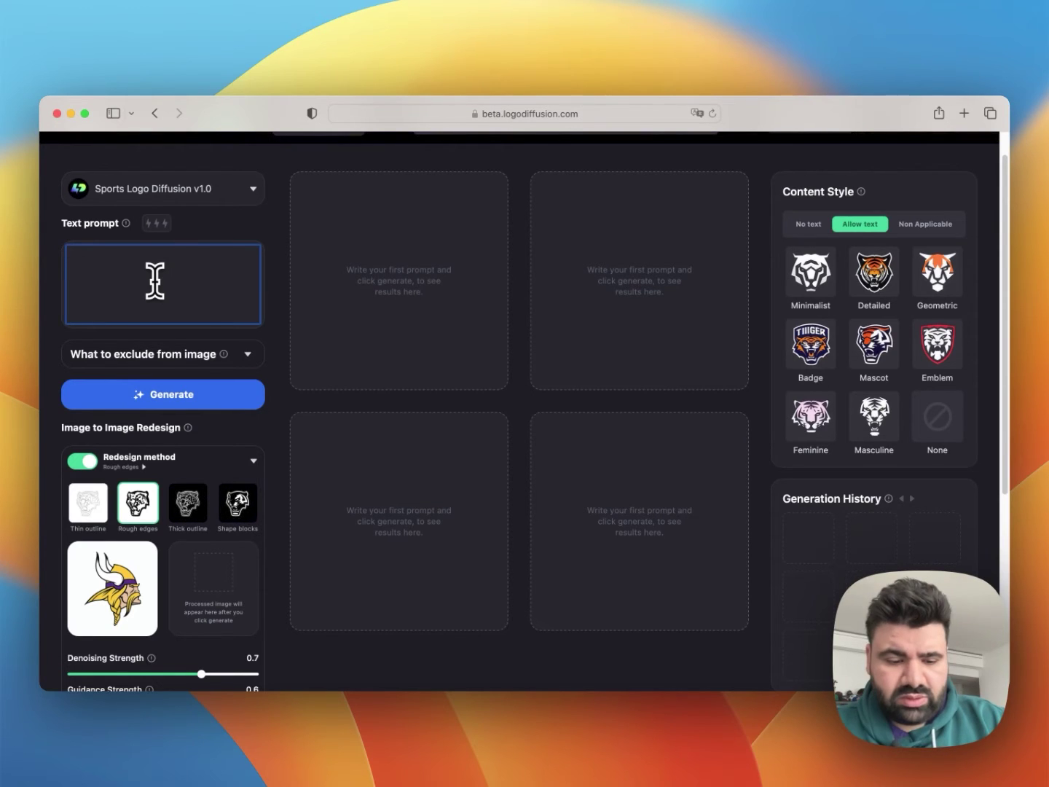
pyautogui.write('agreek god warri')
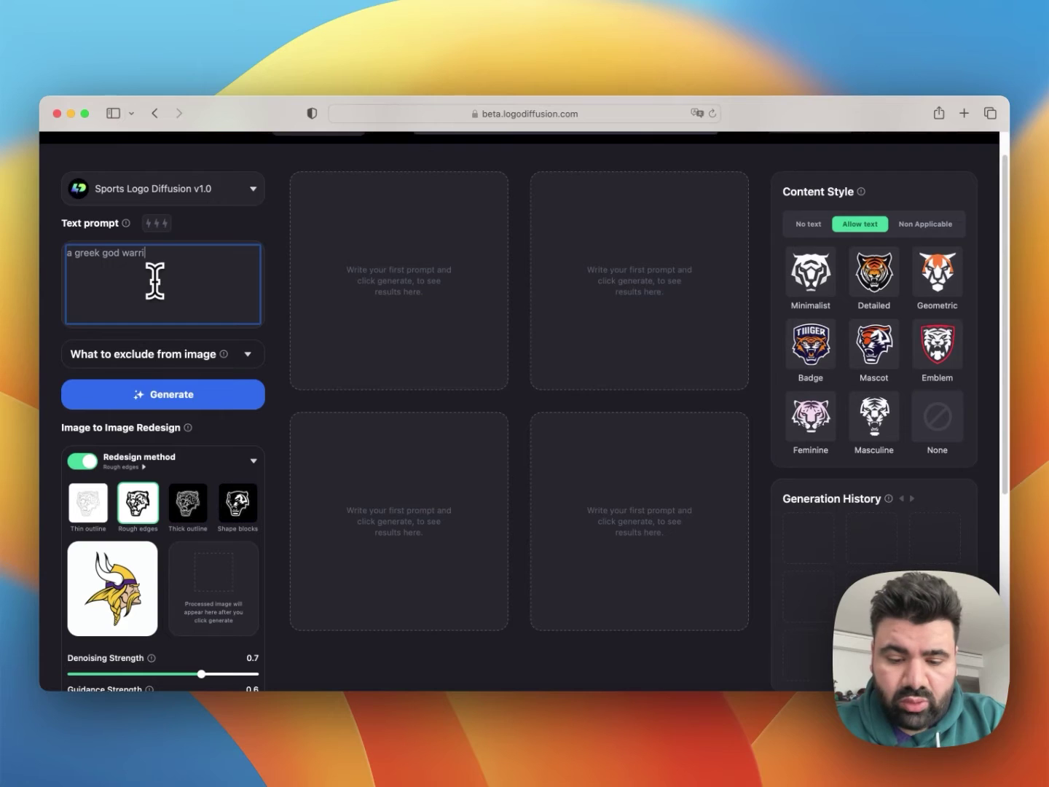
pyautogui.write(', light blue and beige colour')
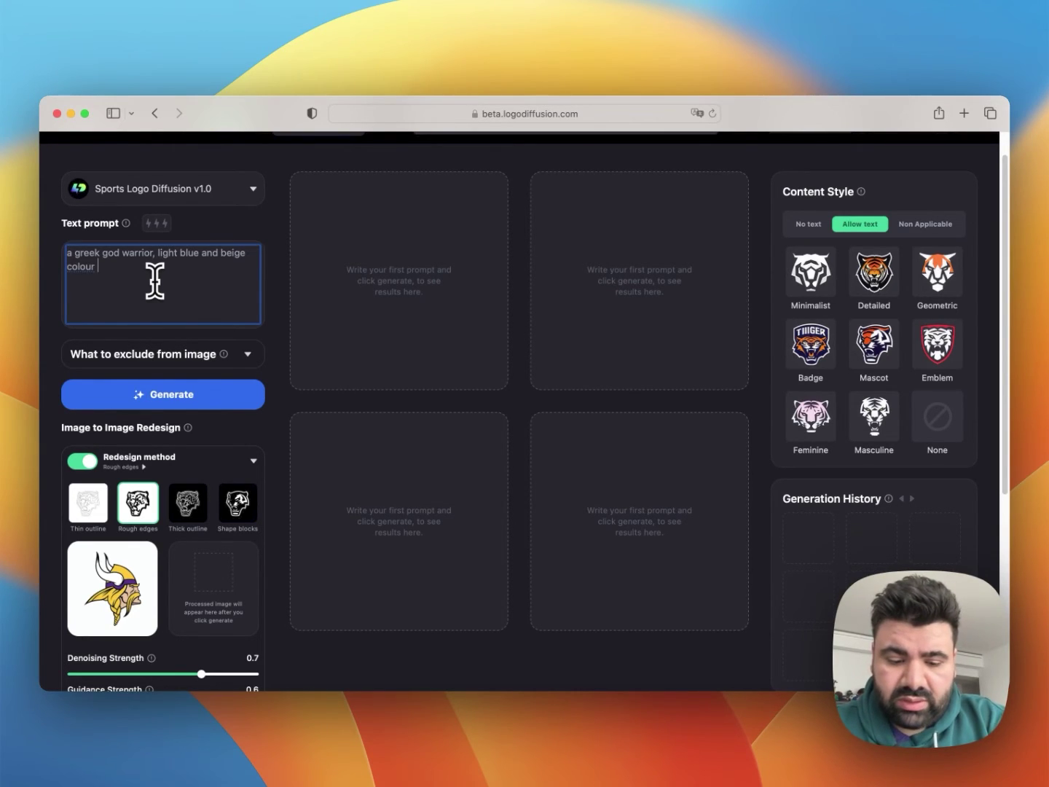
# Generate four warrior logos from the Vikings image and browse them in the detail view.
pyautogui.click(183, 396)
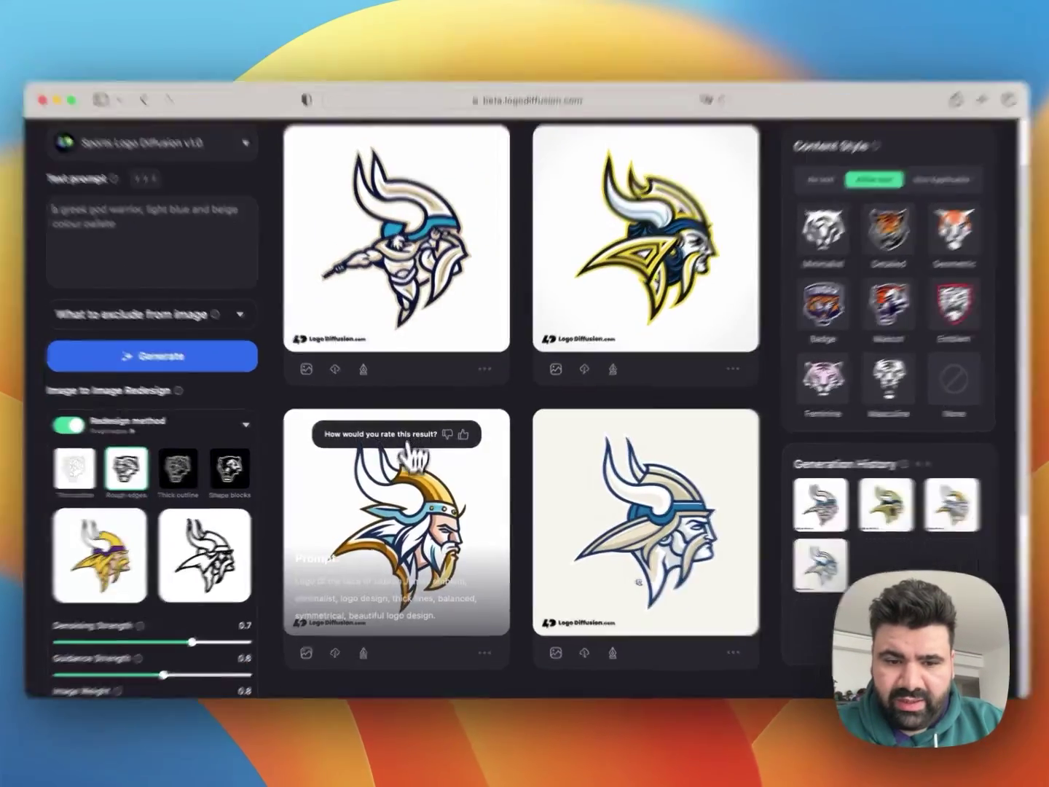
pyautogui.click(374, 524)
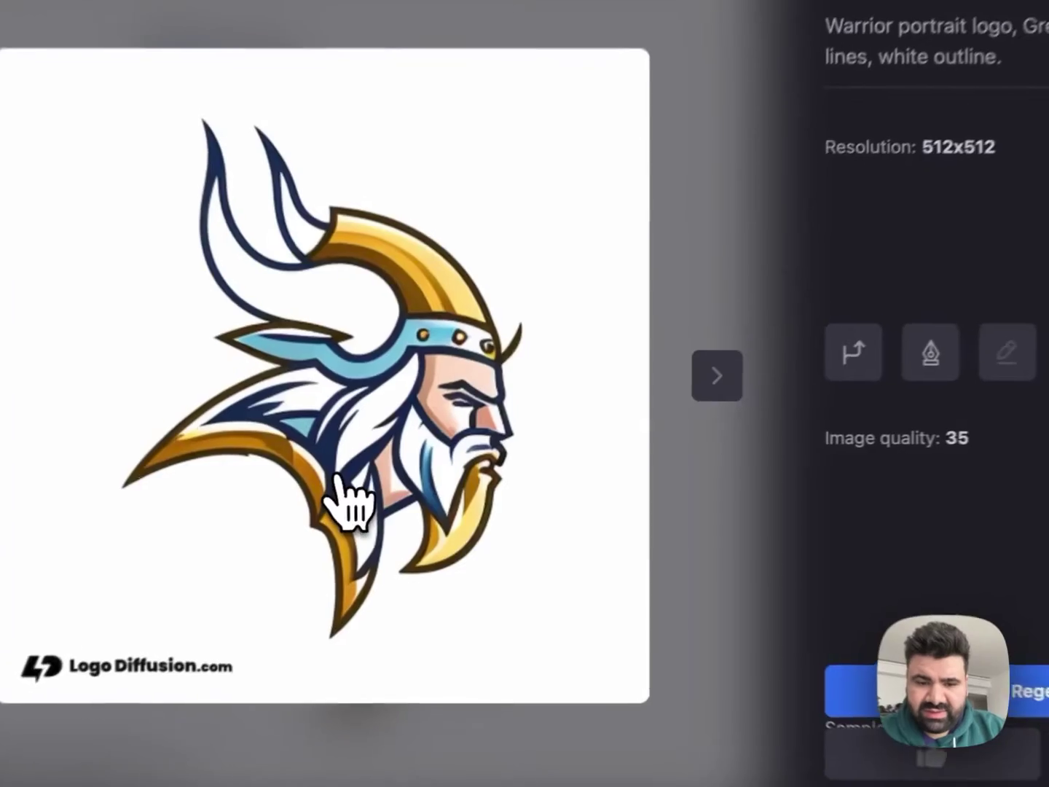
pyautogui.click(718, 374)
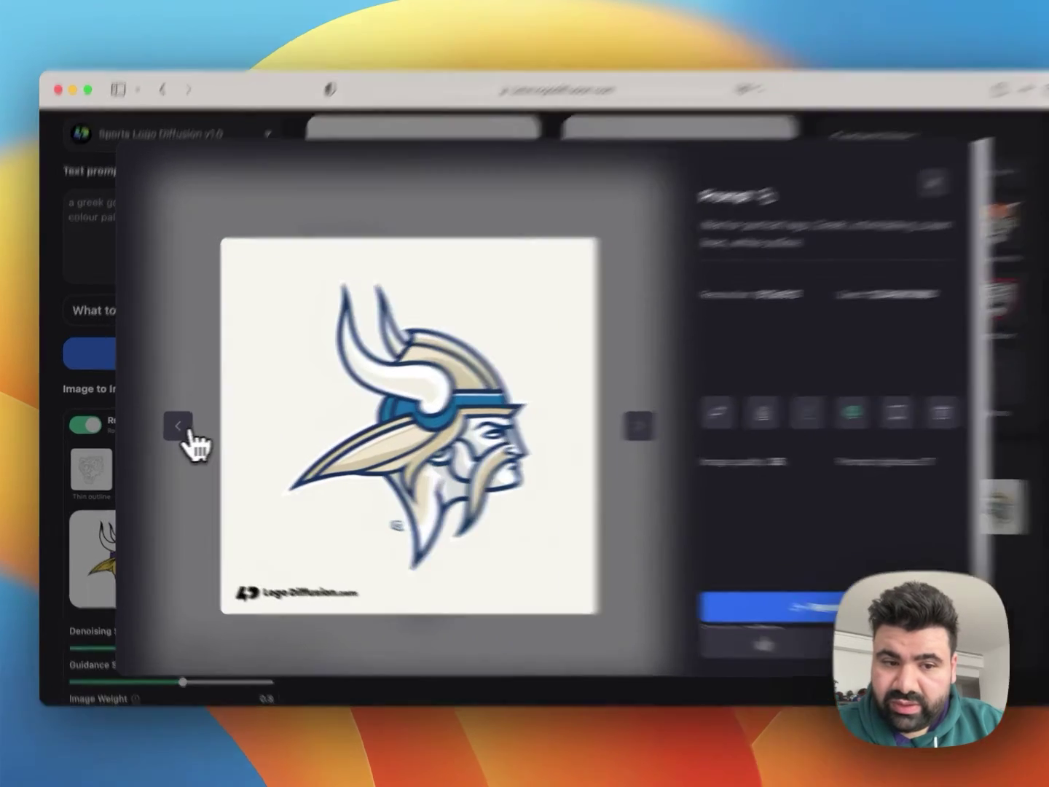
pyautogui.click(188, 429)
pyautogui.click(189, 428)
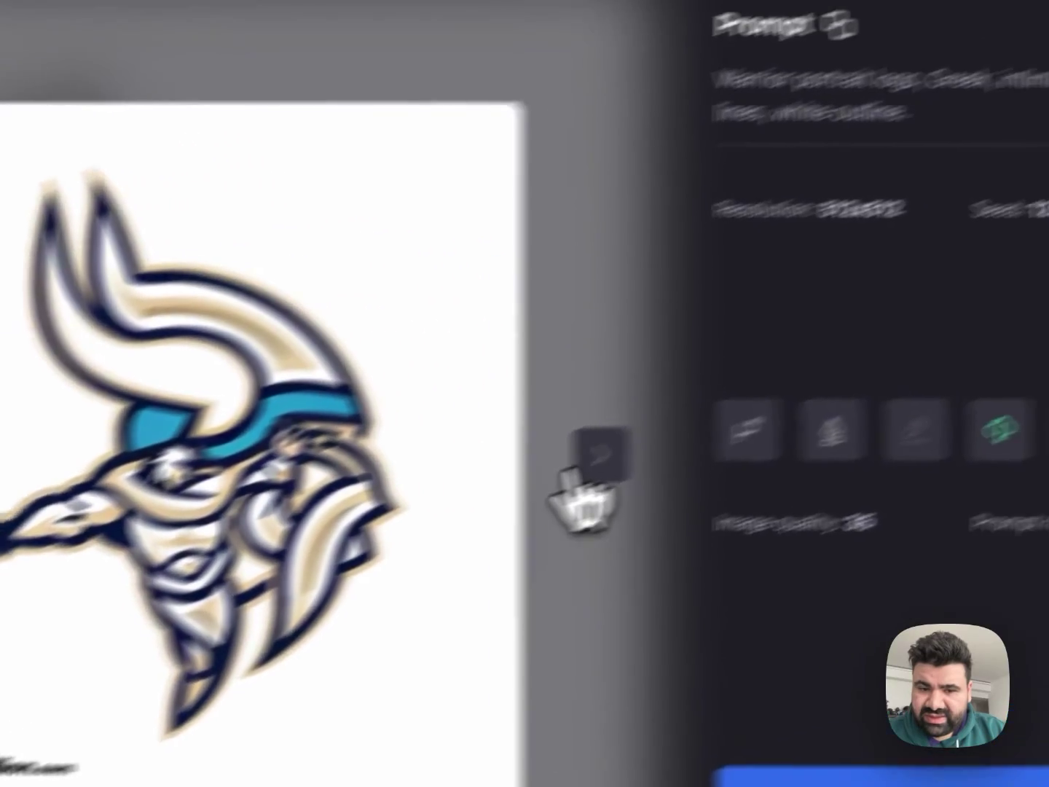
pyautogui.click(371, 542)
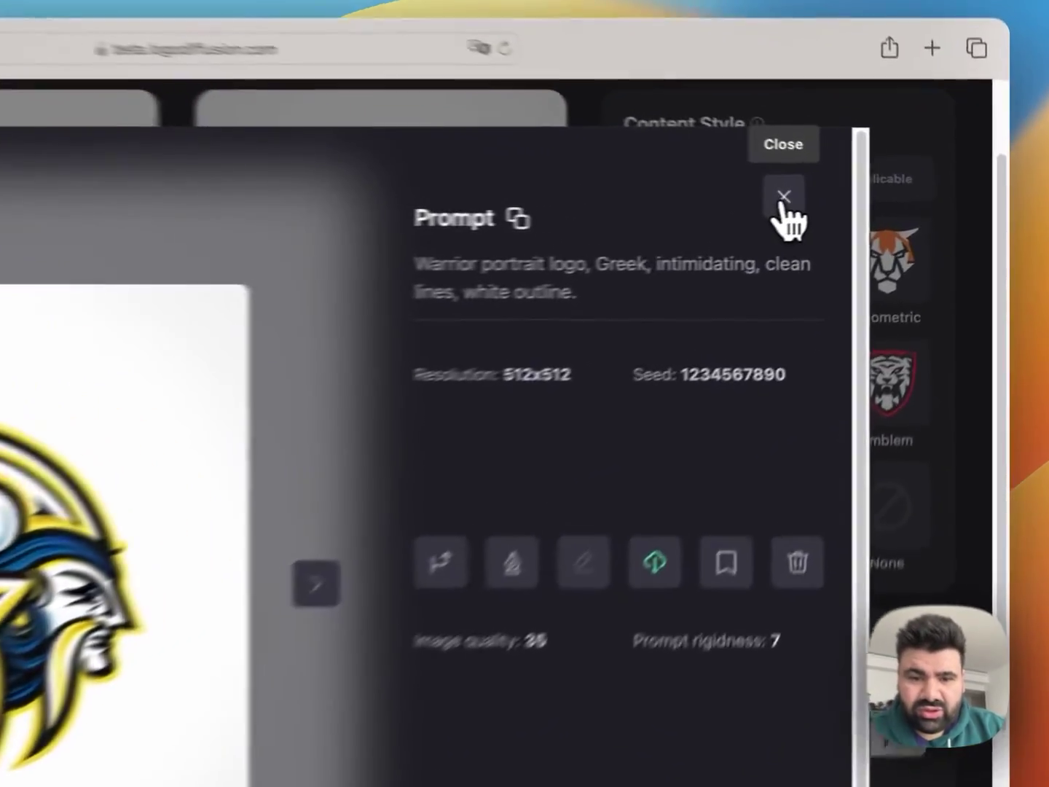
pyautogui.click(875, 206)
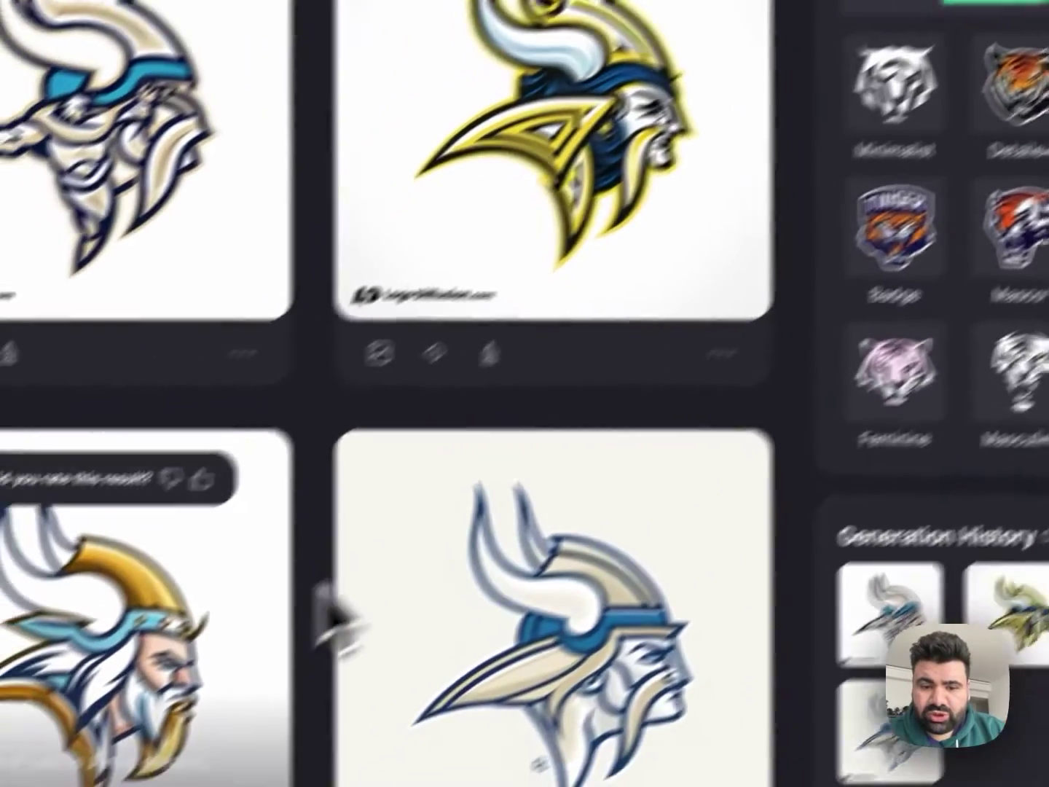
pyautogui.moveTo(487, 308)
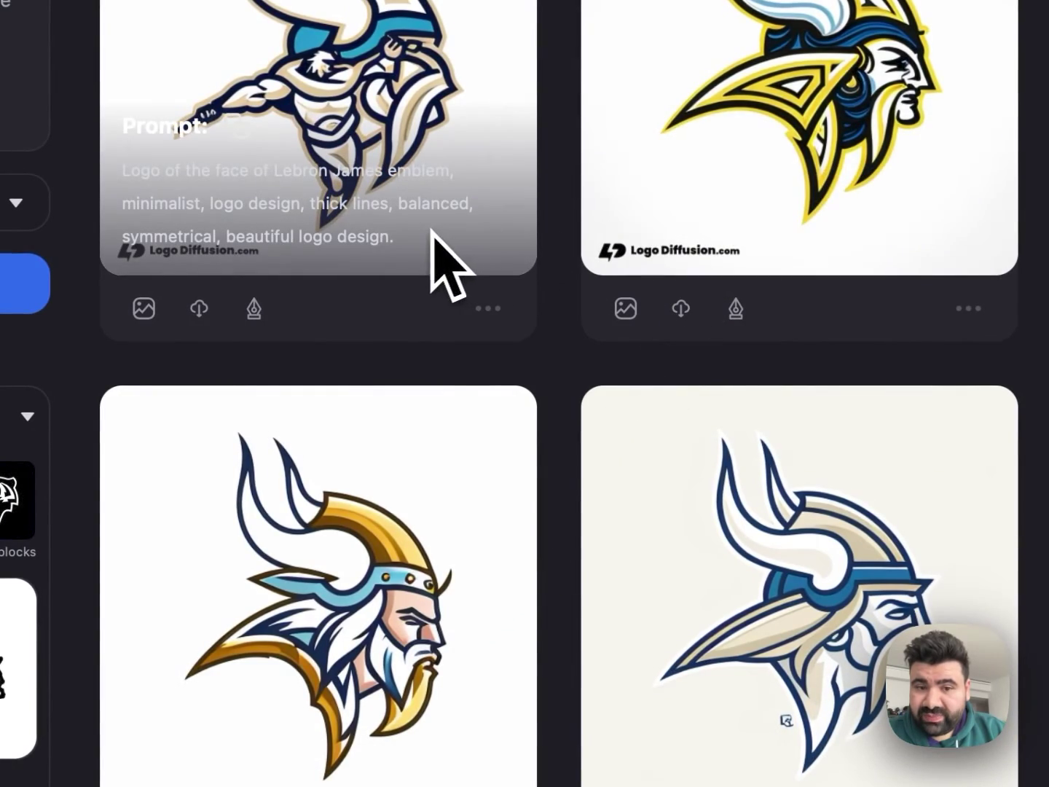
# Check and dismiss the options menu of the top-left warrior logo.
pyautogui.click(489, 317)
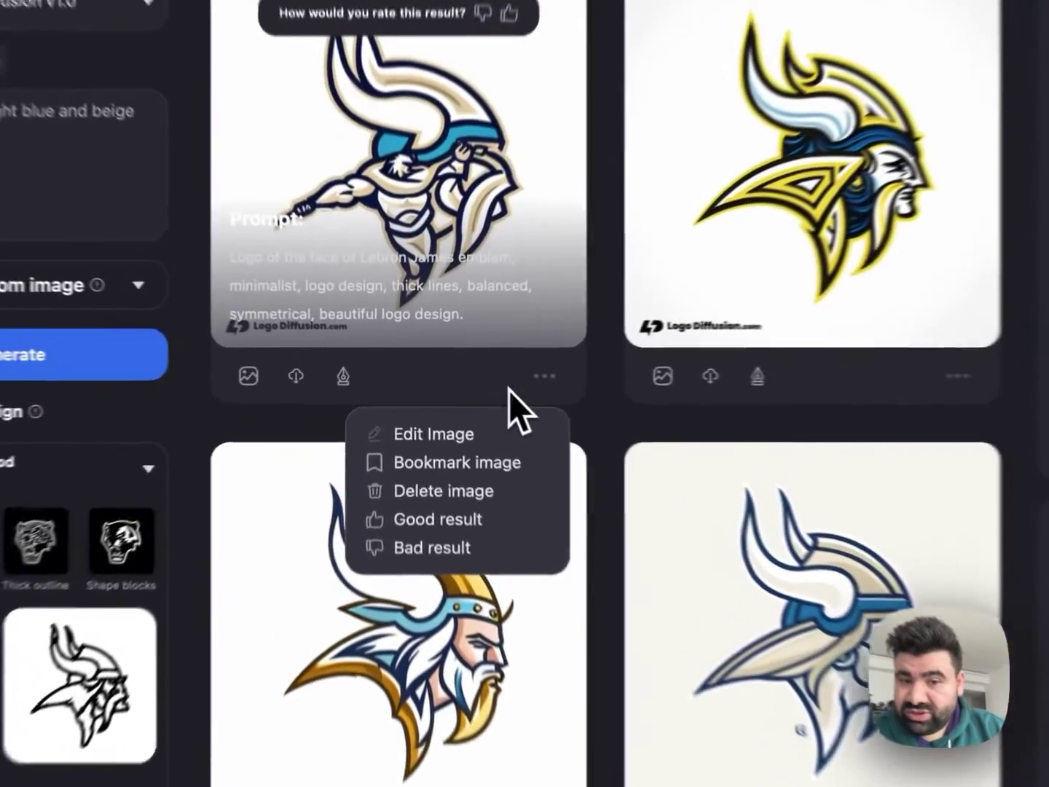
pyautogui.click(465, 383)
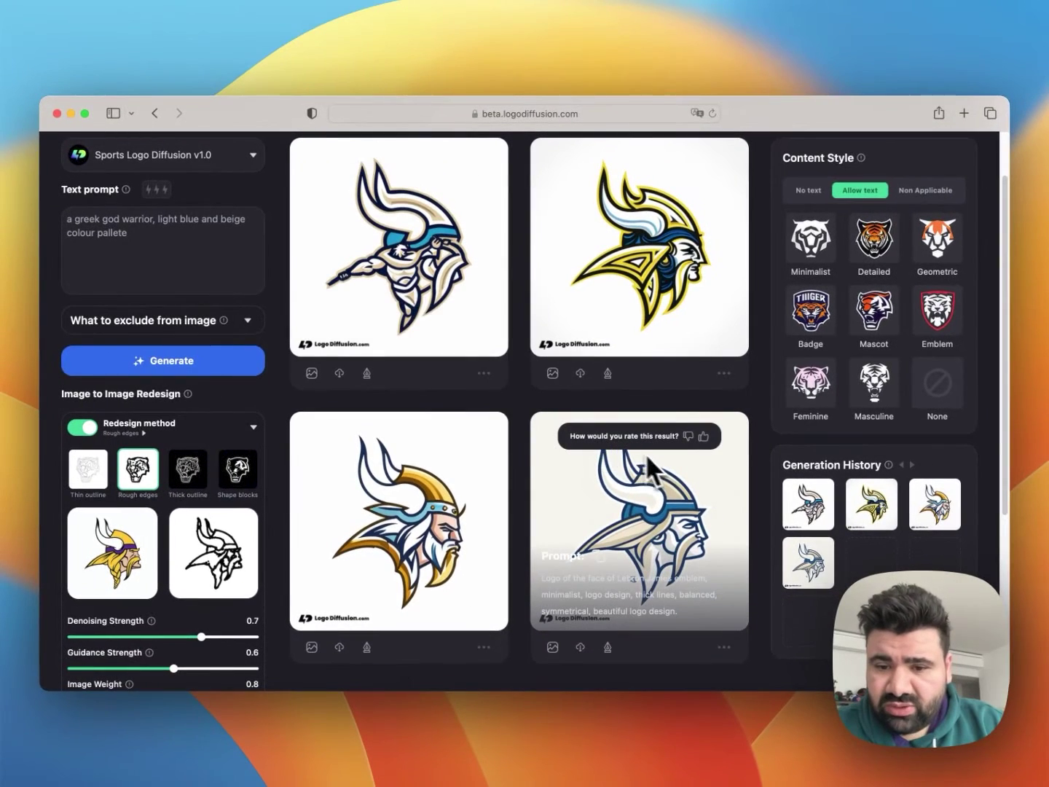
pyautogui.scroll(-1, 657, 463)
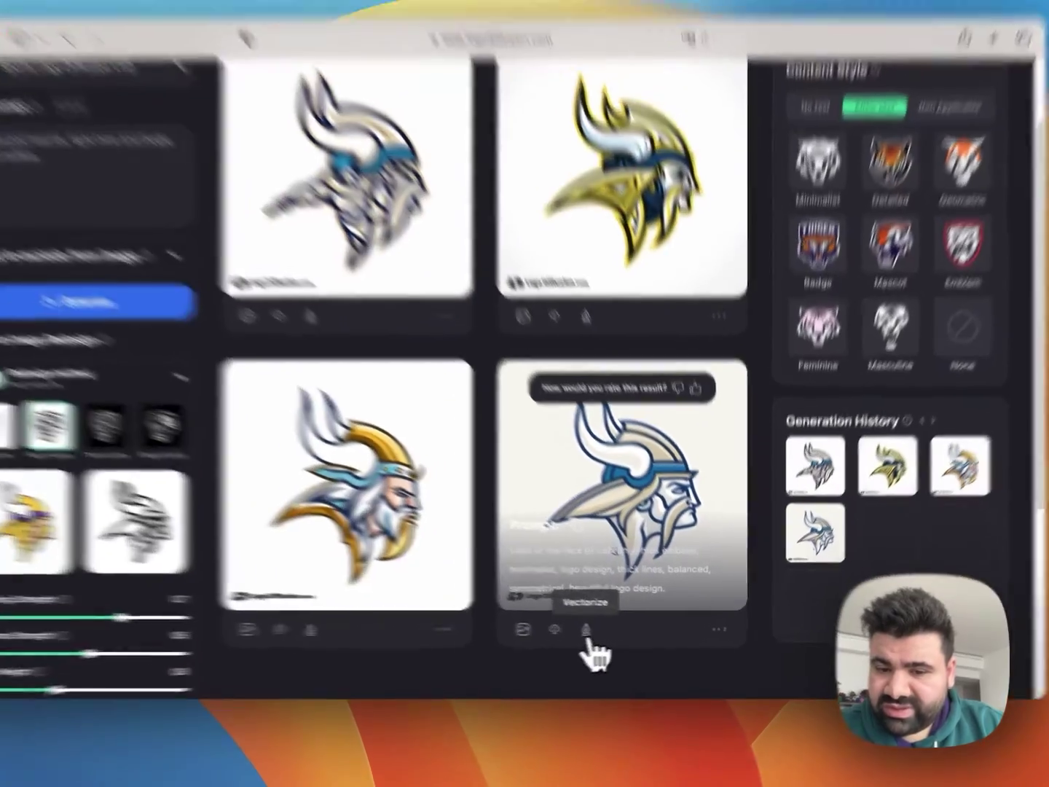
# Vectorize the beige-and-blue warrior logo, download the SVG, and open it in Illustrator.
pyautogui.click(586, 632)
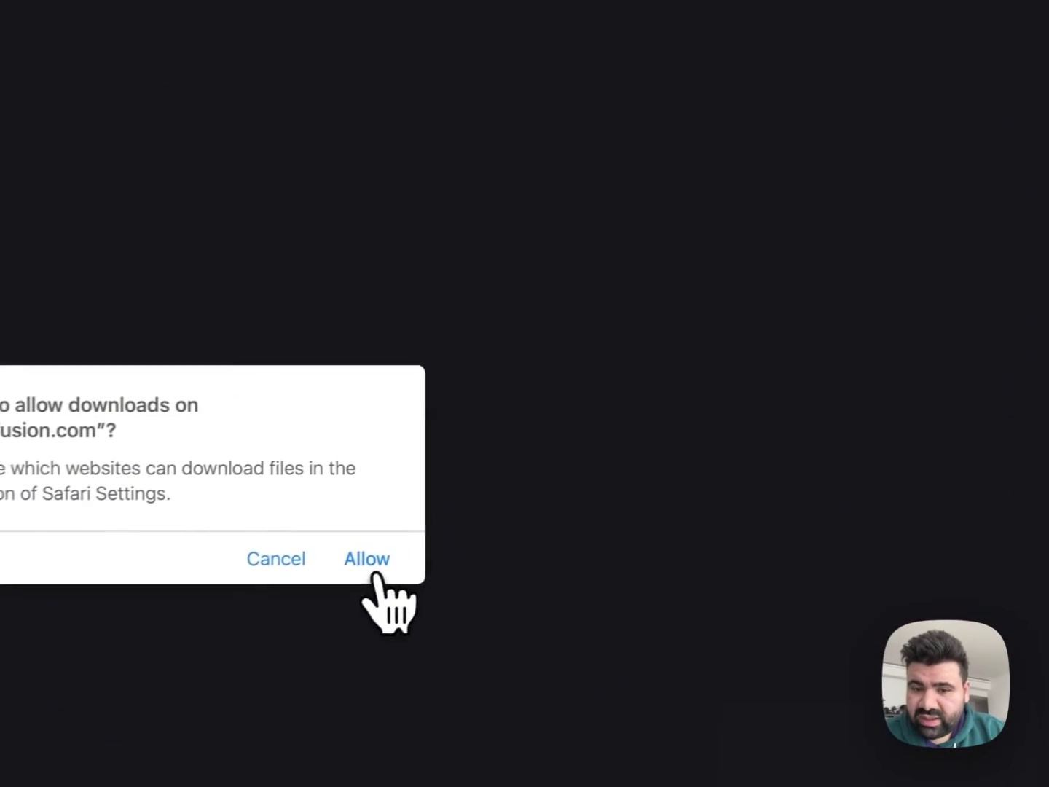
pyautogui.click(375, 574)
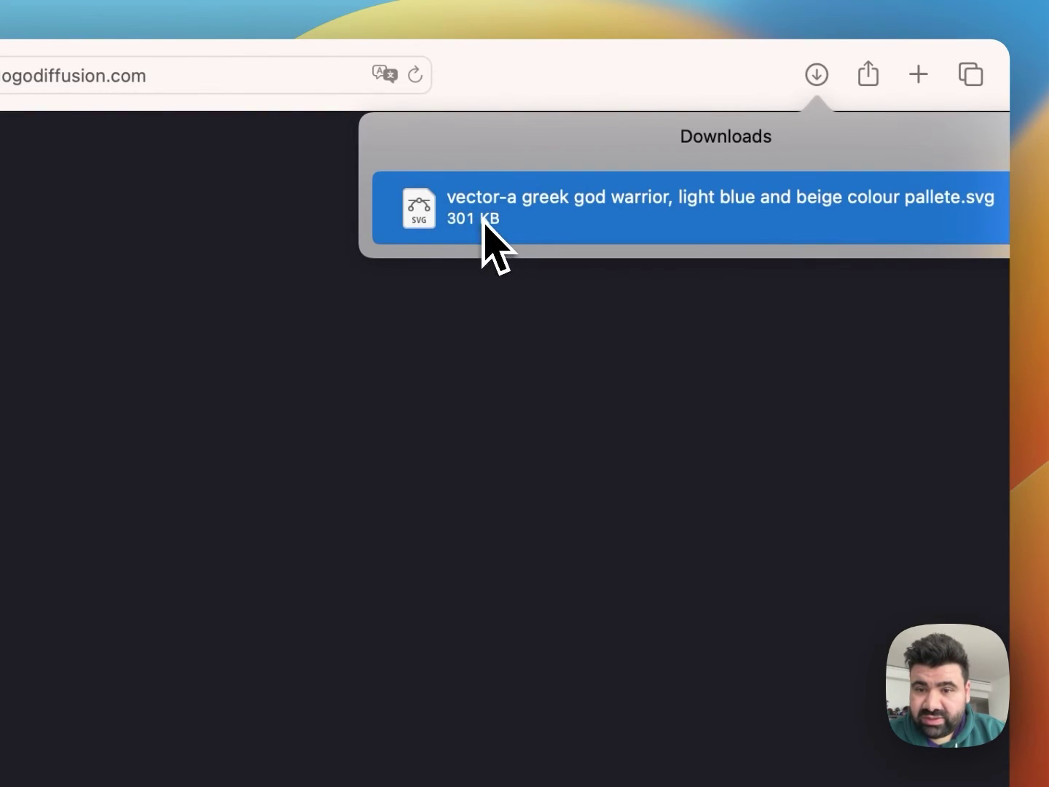
pyautogui.doubleClick(484, 222)
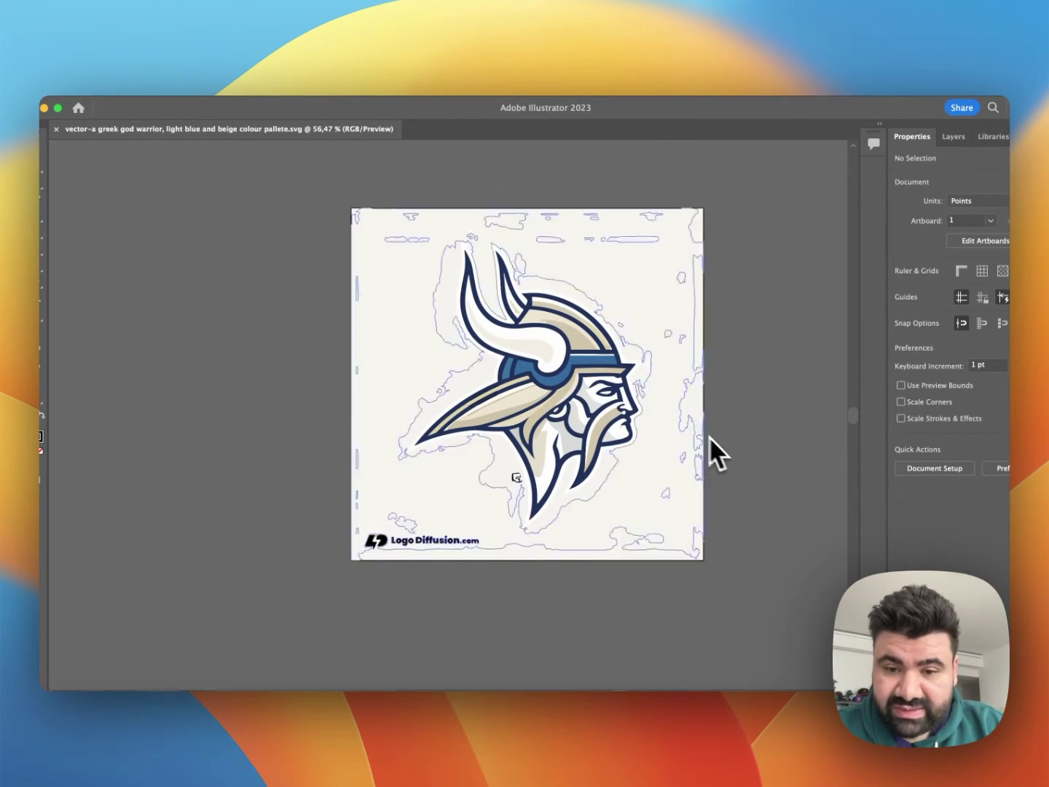
pyautogui.scroll(5, 600, 404)
pyautogui.scroll(-3, 599, 405)
pyautogui.scroll(-2, 628, 424)
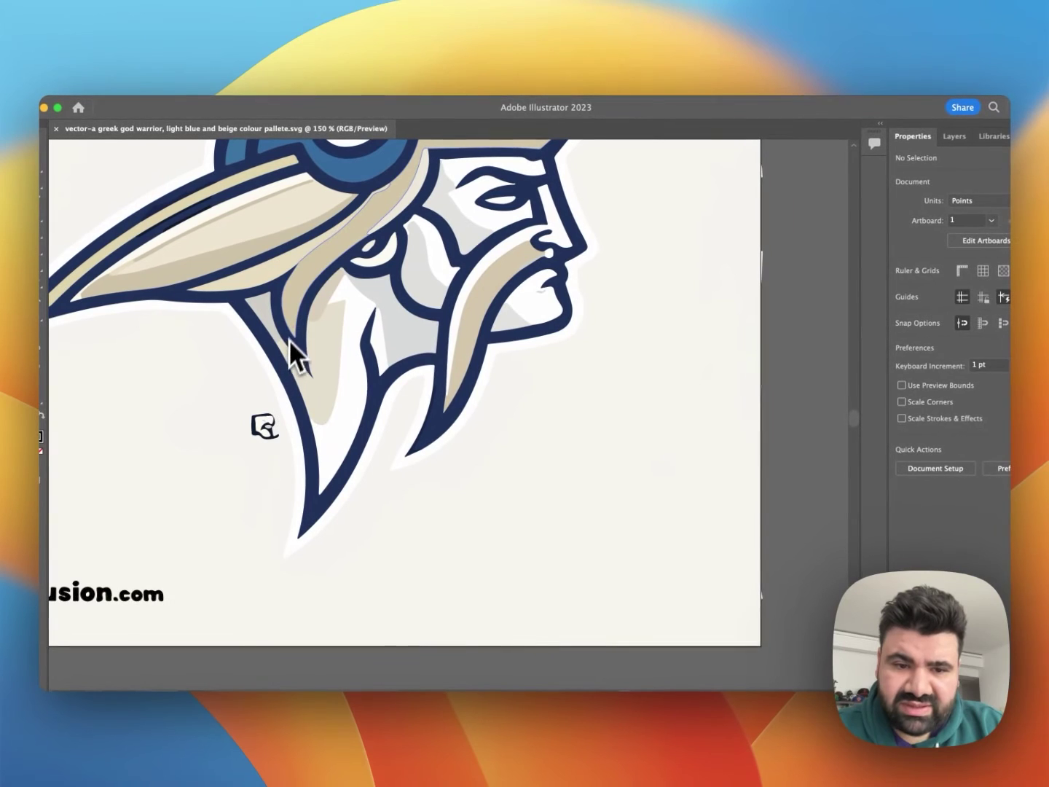
pyautogui.scroll(4, 389, 489)
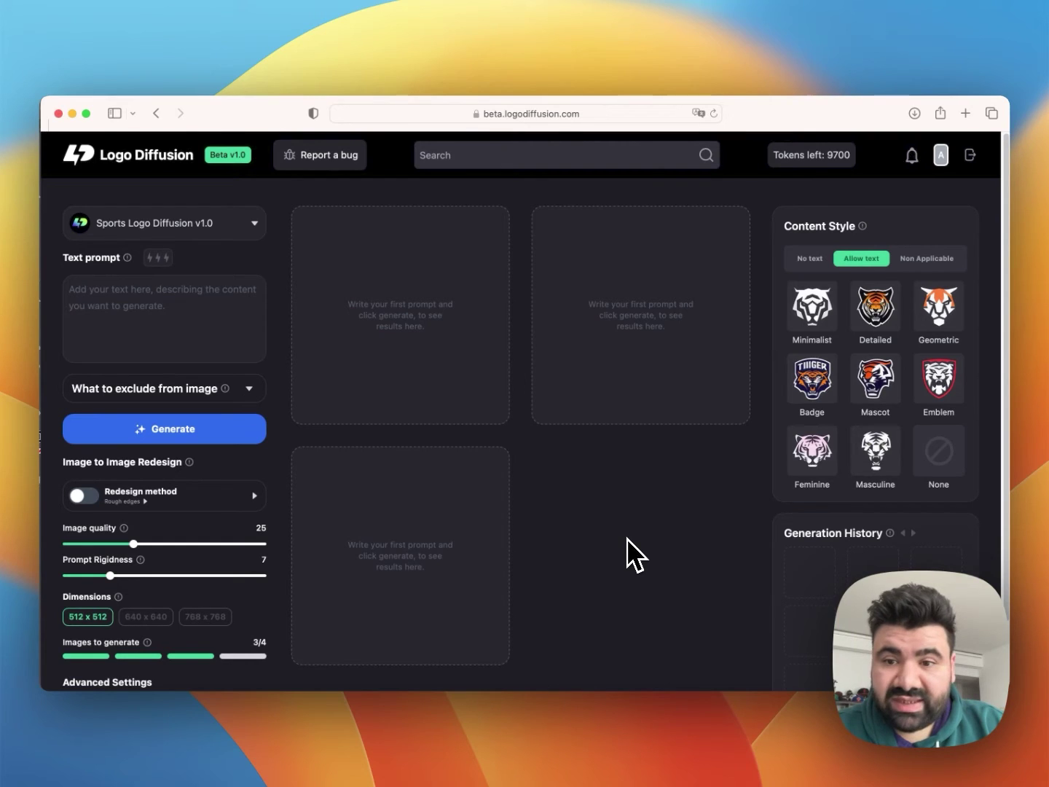
# Generate four 'pirate skull' logos at image quality 35.
pyautogui.click(112, 326)
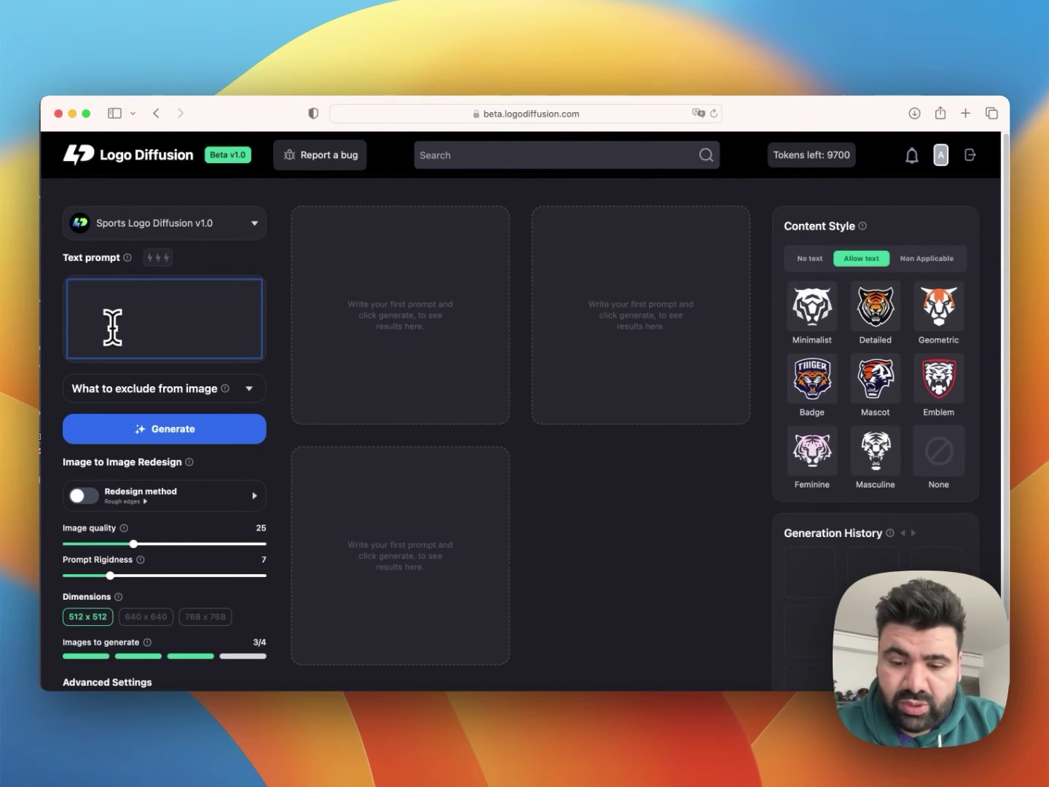
pyautogui.write('pirate skull')
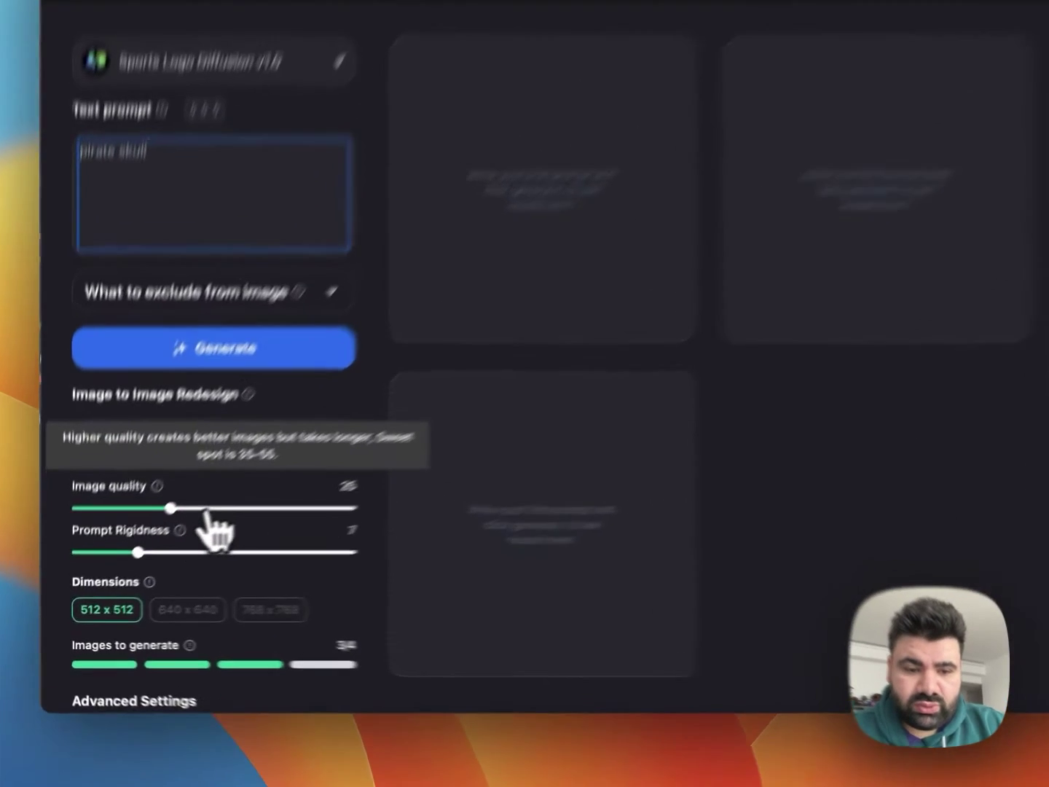
pyautogui.moveTo(206, 514); pyautogui.dragTo(288, 455)
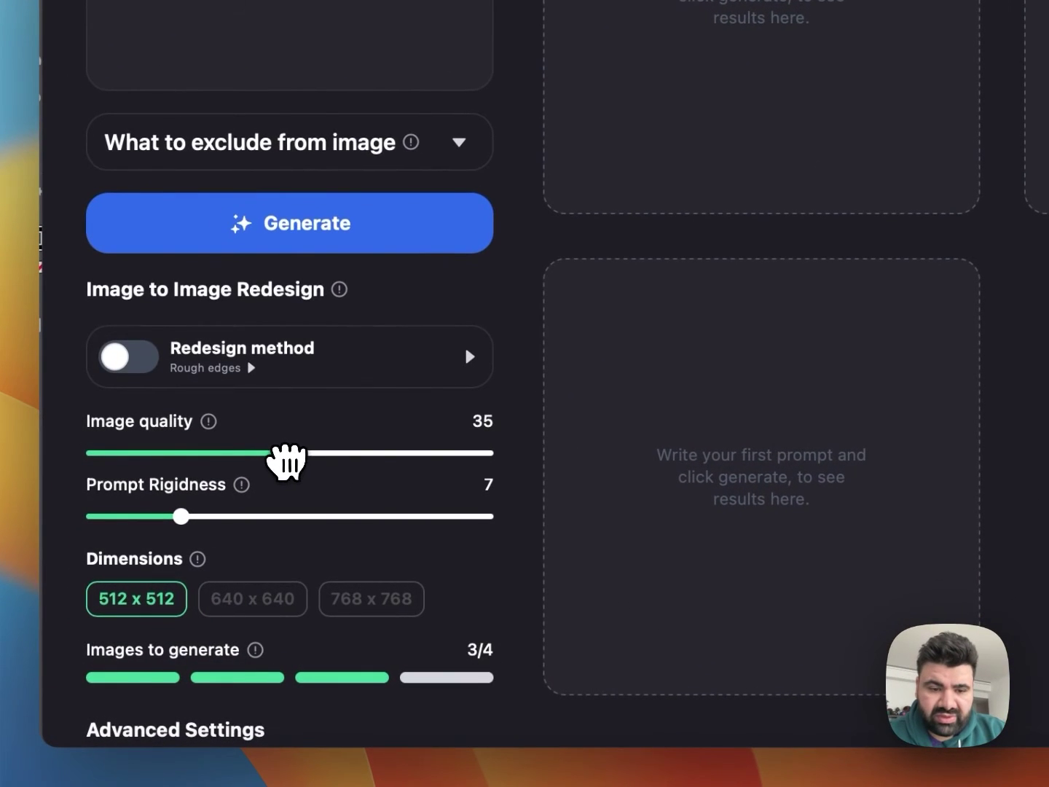
pyautogui.click(433, 678)
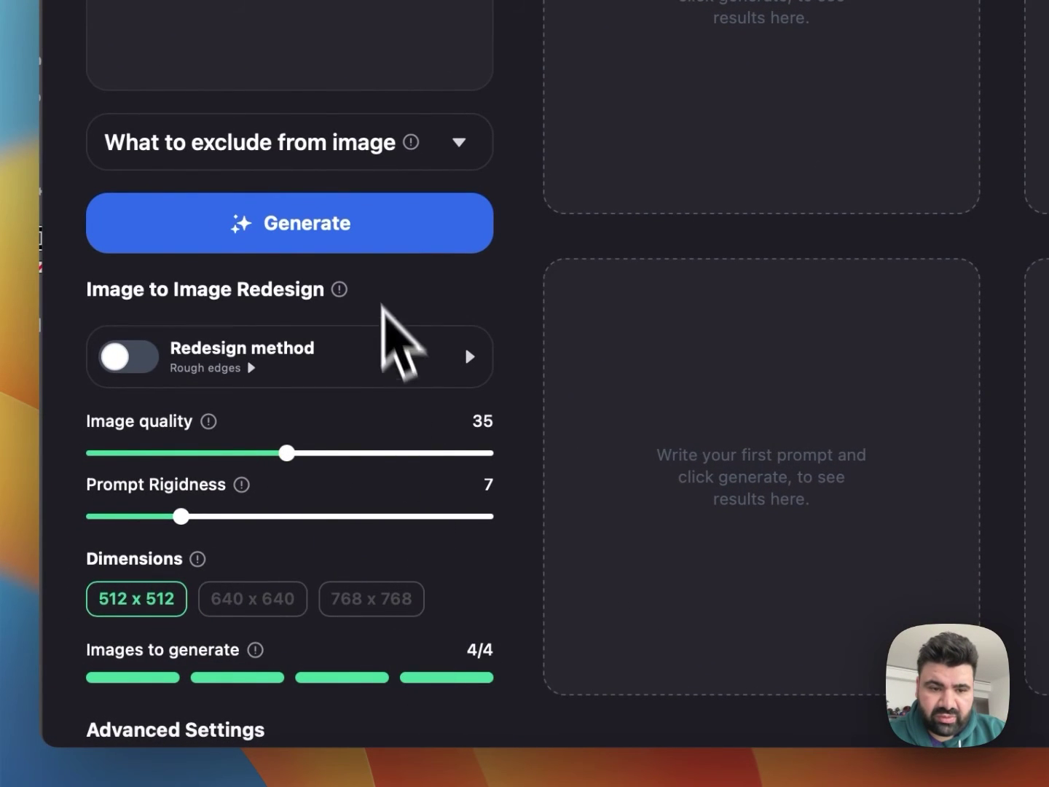
pyautogui.click(356, 378)
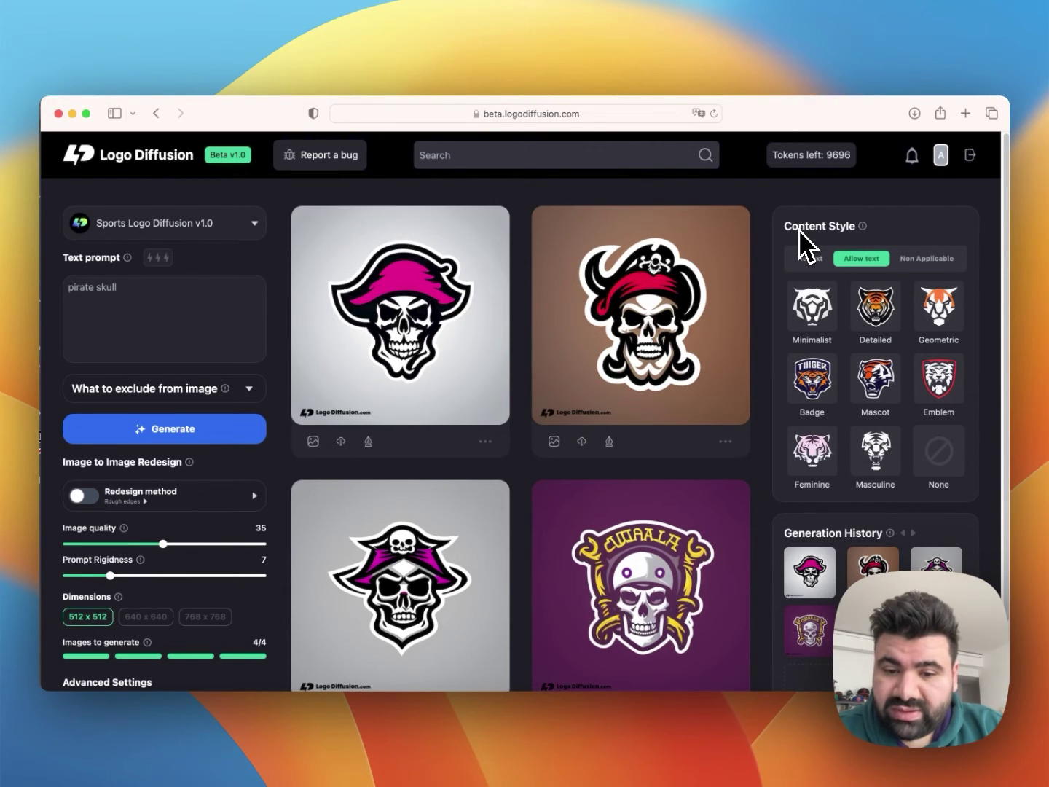
# Add the Minimalist style tag and regenerate the pirate skull logos.
pyautogui.click(812, 310)
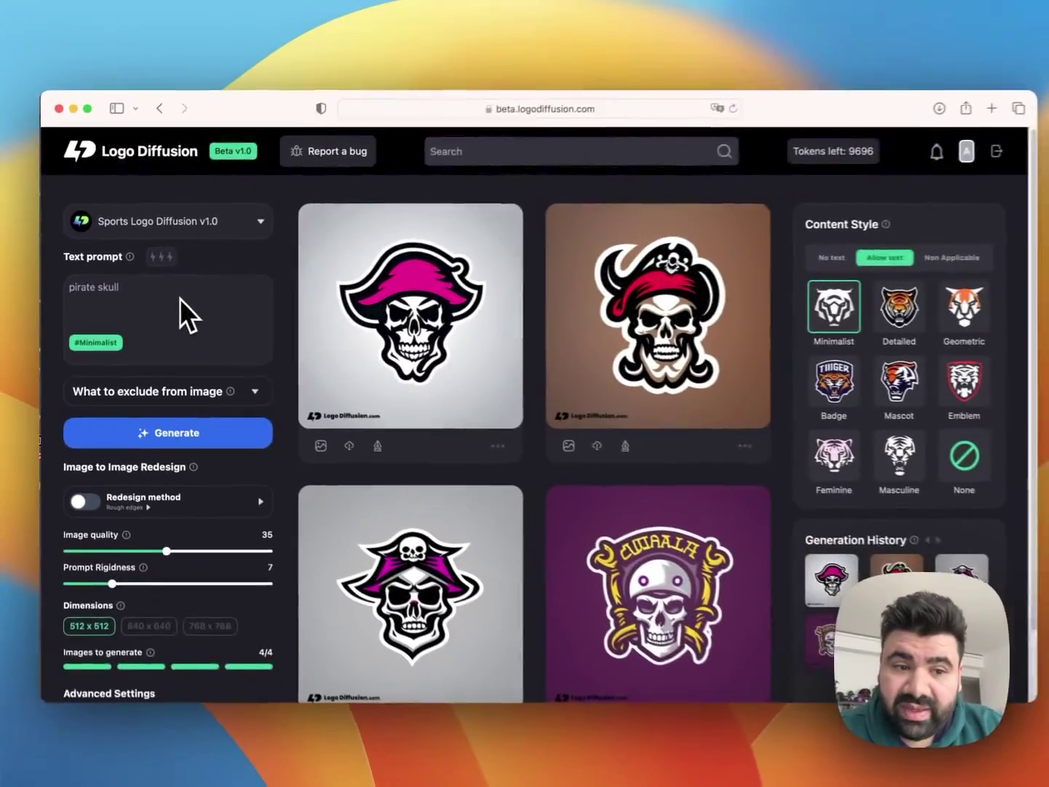
pyautogui.moveTo(94, 341)
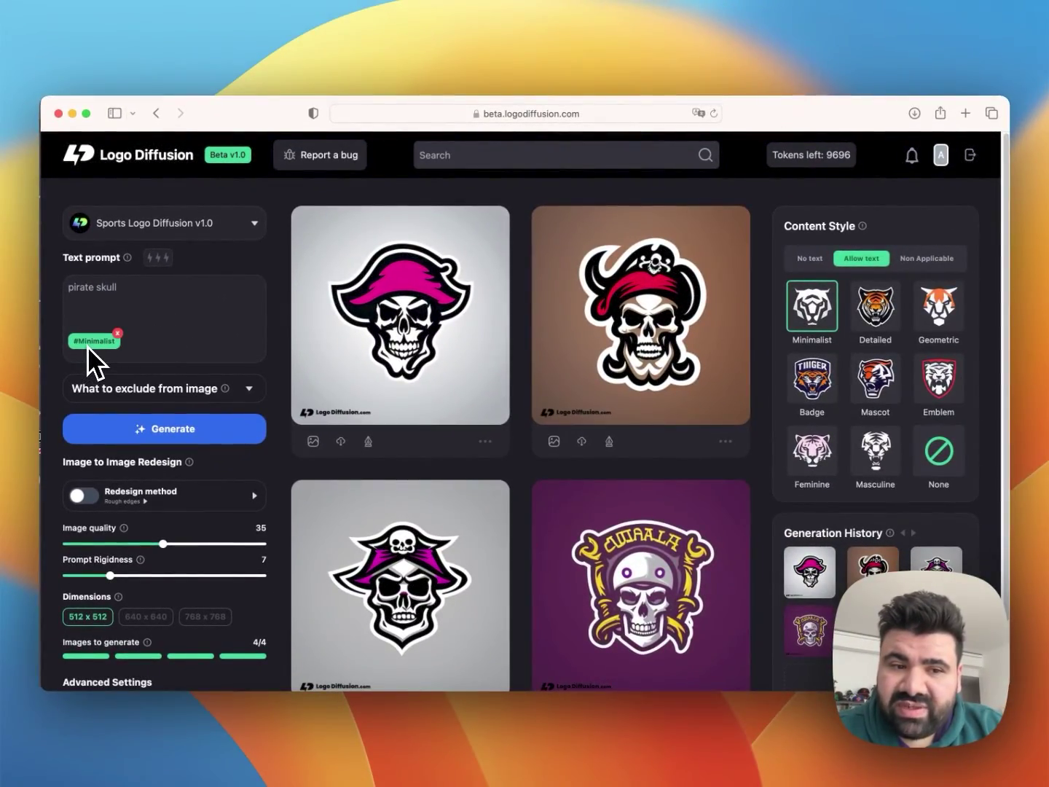
pyautogui.click(186, 430)
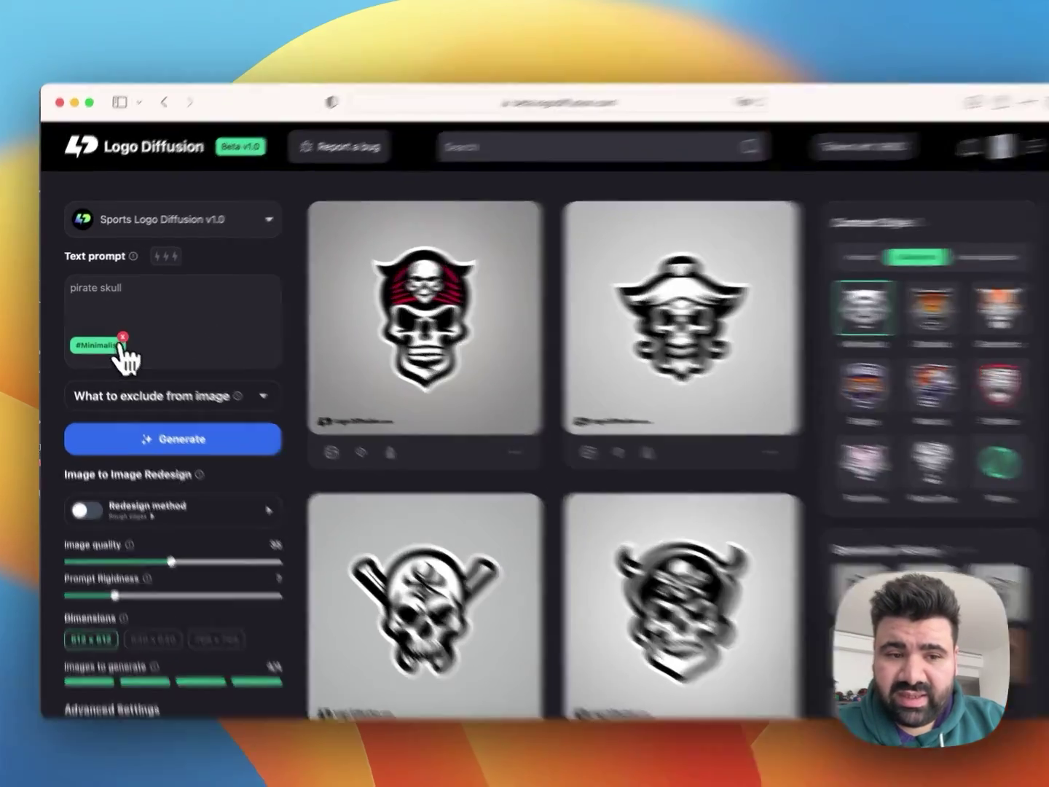
# Replace the Minimalist tag with the Detailed and Emblem styles for the pirate skull prompt.
pyautogui.click(116, 338)
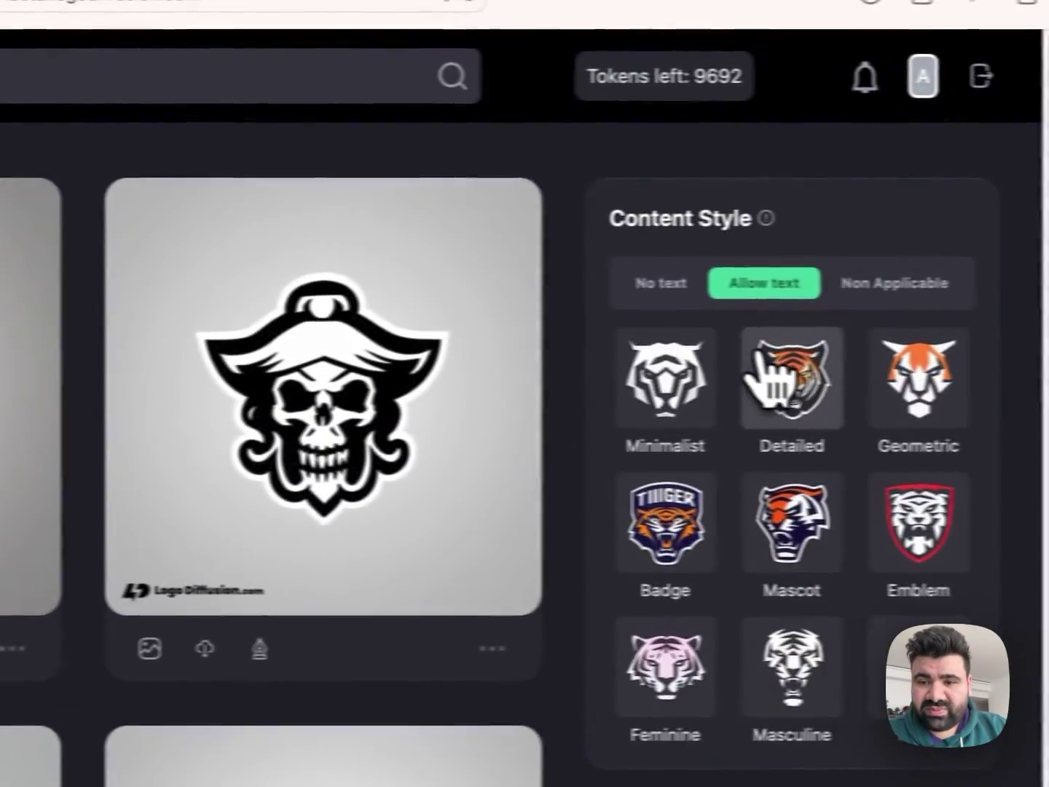
pyautogui.click(757, 356)
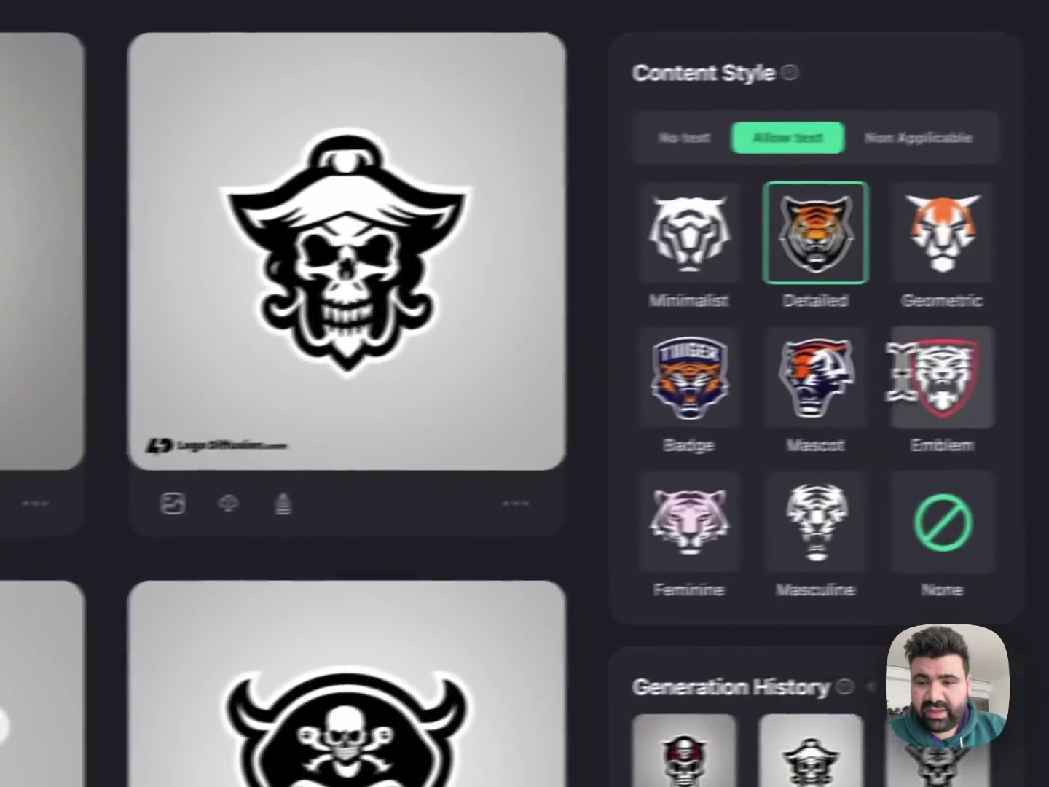
pyautogui.click(933, 385)
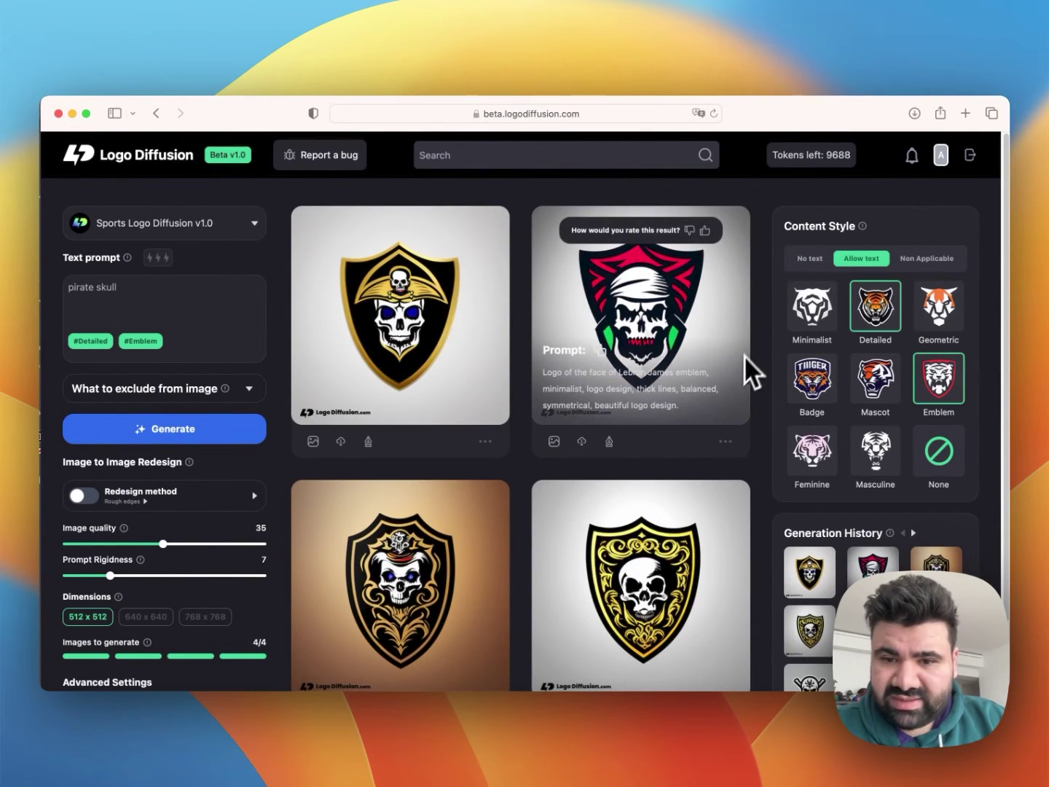
pyautogui.scroll(-1, 743, 370)
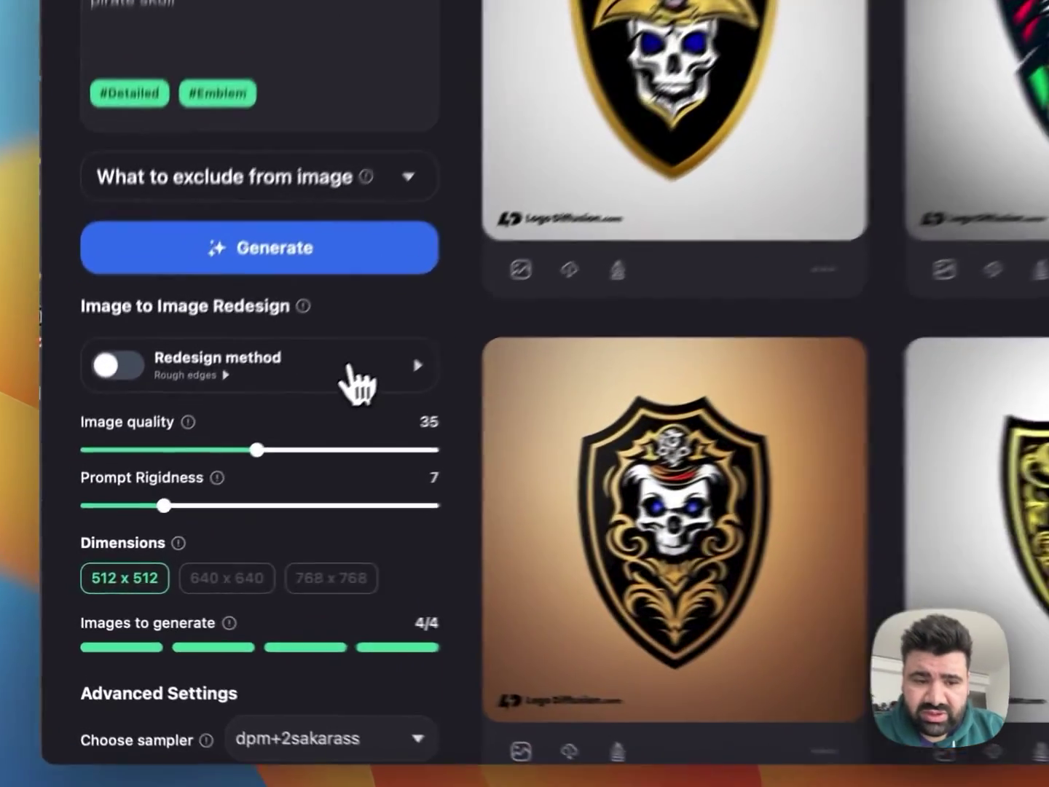
# Upload the player photo as the Redesign reference, cropped to face, torso and shoulder, and confirm it.
pyautogui.click(217, 466)
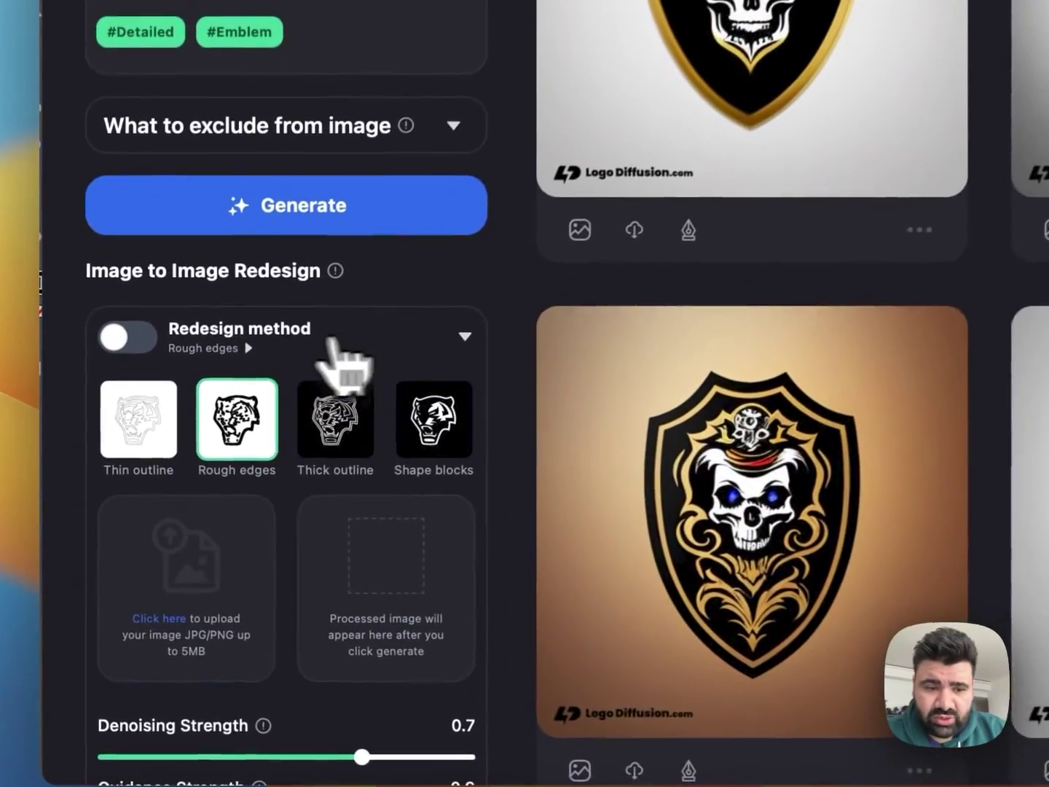
pyautogui.click(223, 559)
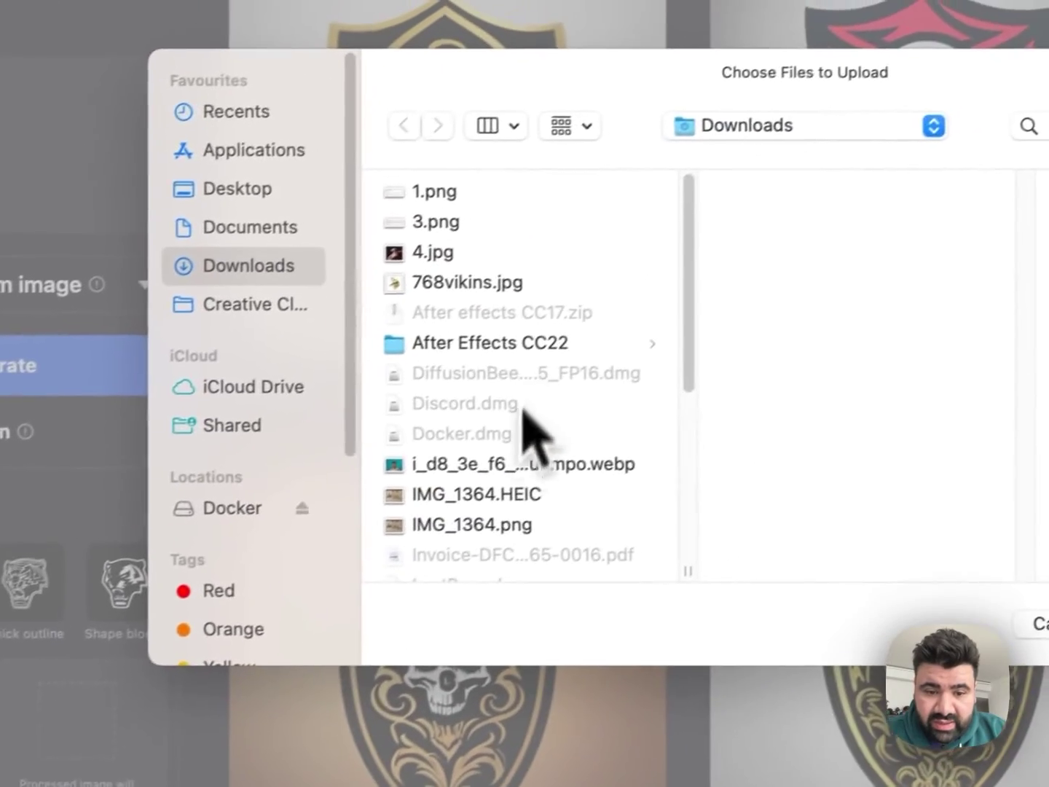
pyautogui.click(496, 474)
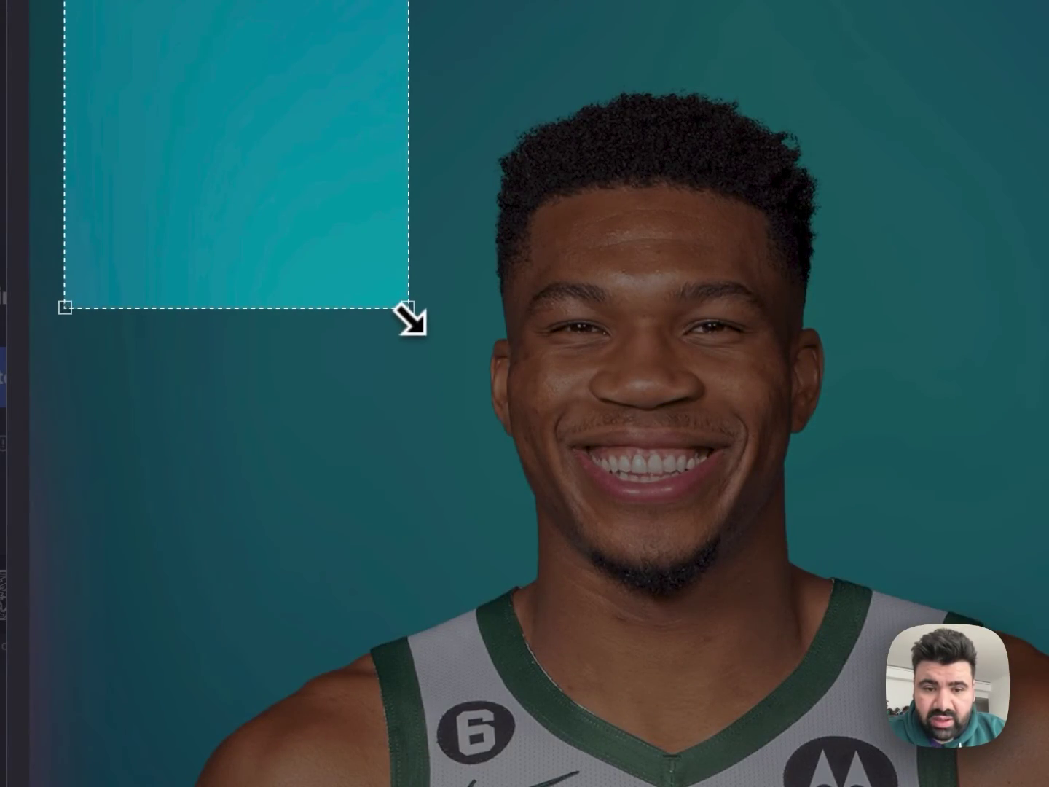
pyautogui.moveTo(407, 308); pyautogui.dragTo(665, 563)
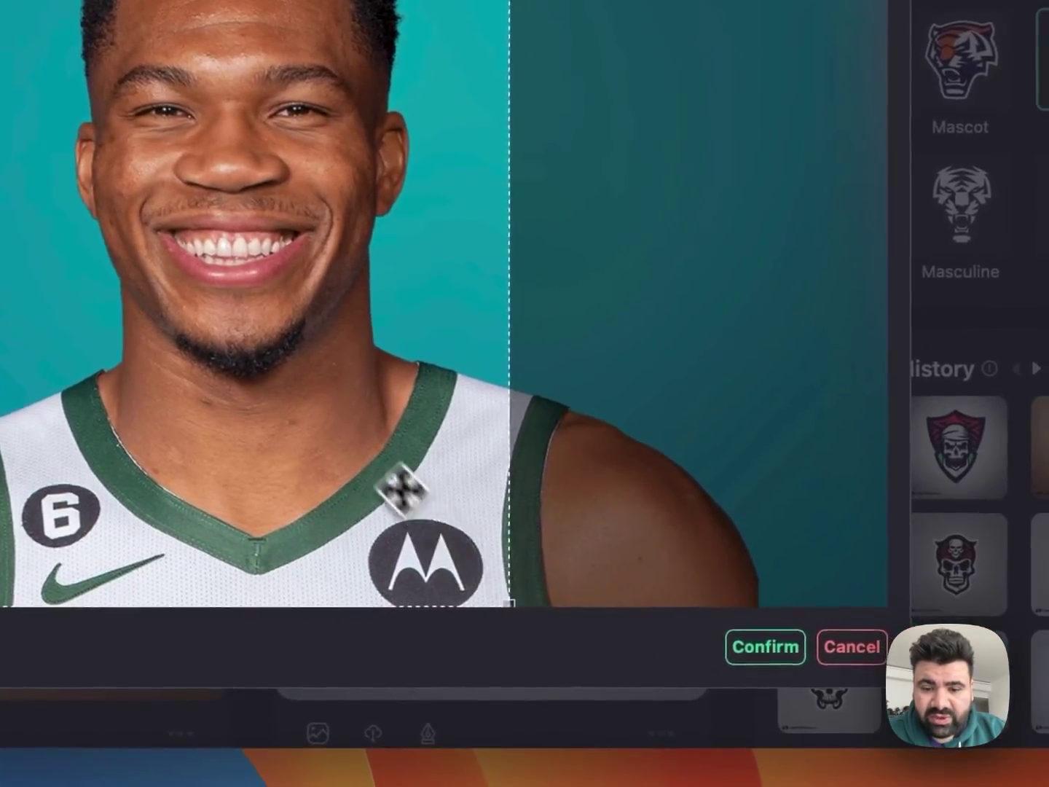
pyautogui.moveTo(393, 480); pyautogui.dragTo(536, 513)
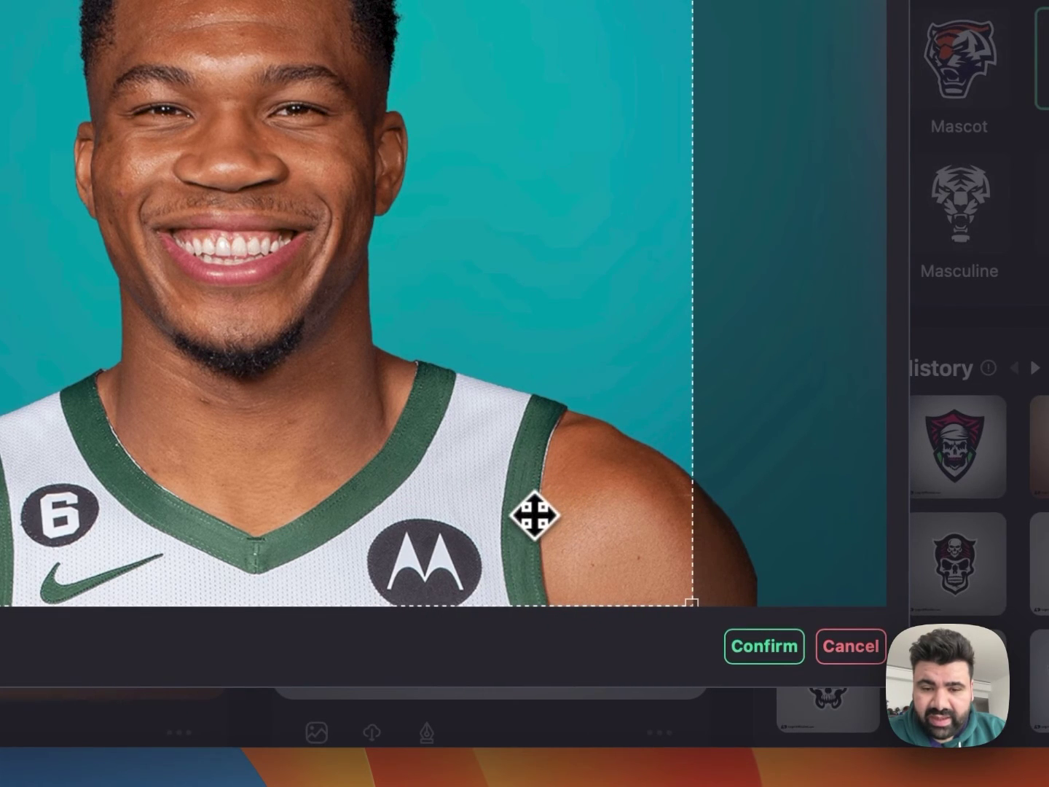
pyautogui.click(728, 648)
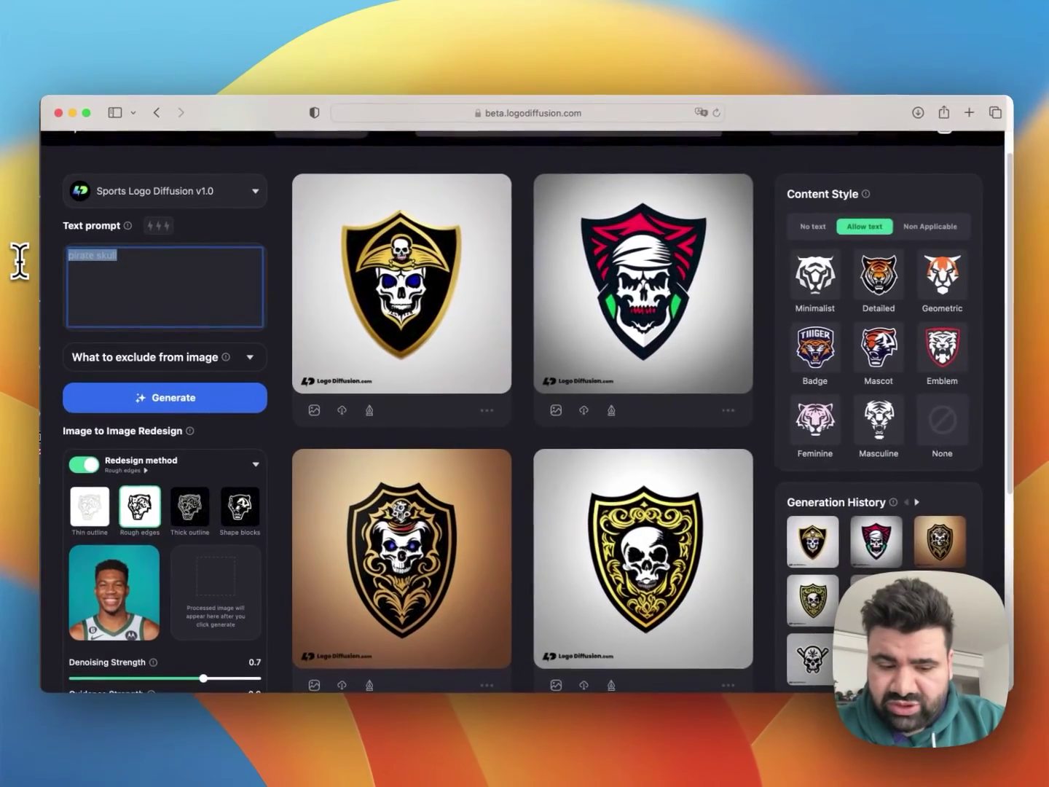
pyautogui.write('a logo of a basketball play')
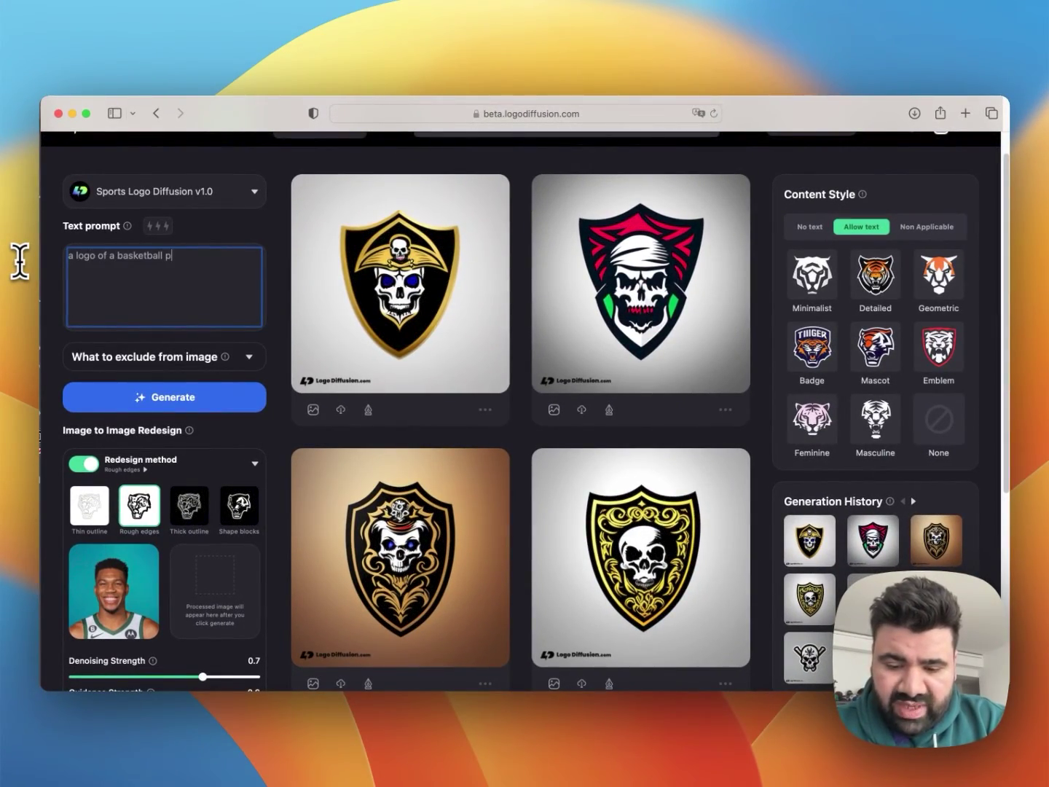
pyautogui.write('er')
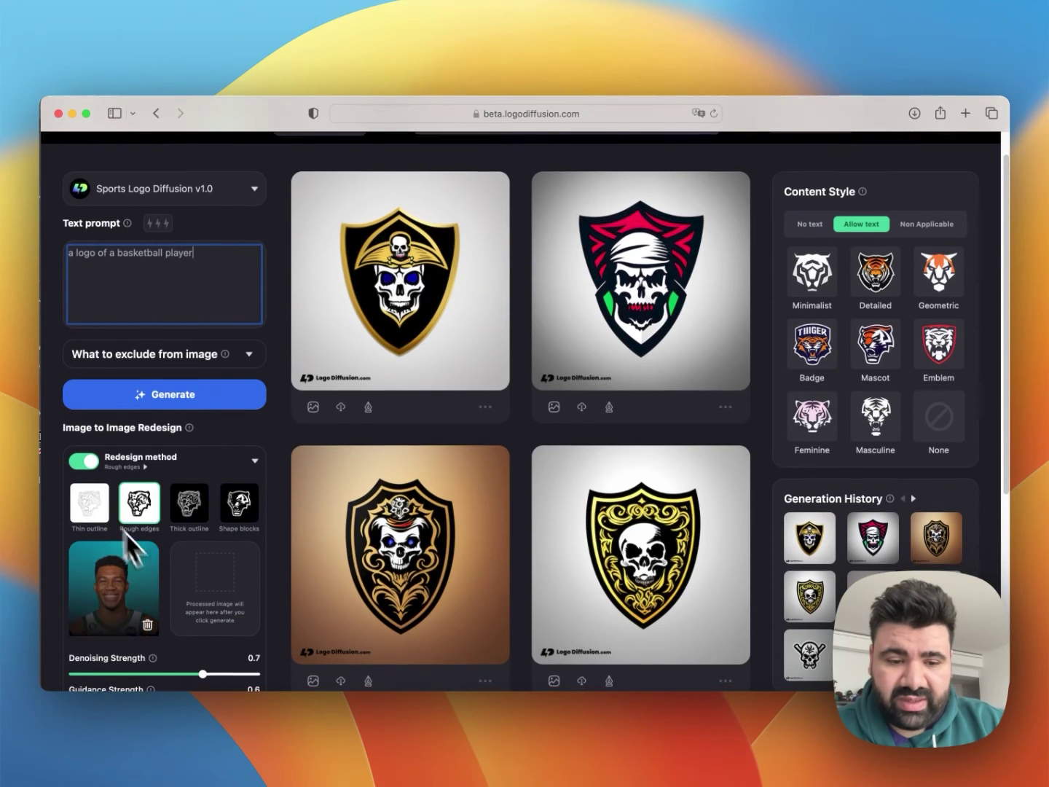
pyautogui.scroll(-1, 166, 592)
pyautogui.scroll(-1, 199, 644)
pyautogui.scroll(3, 193, 628)
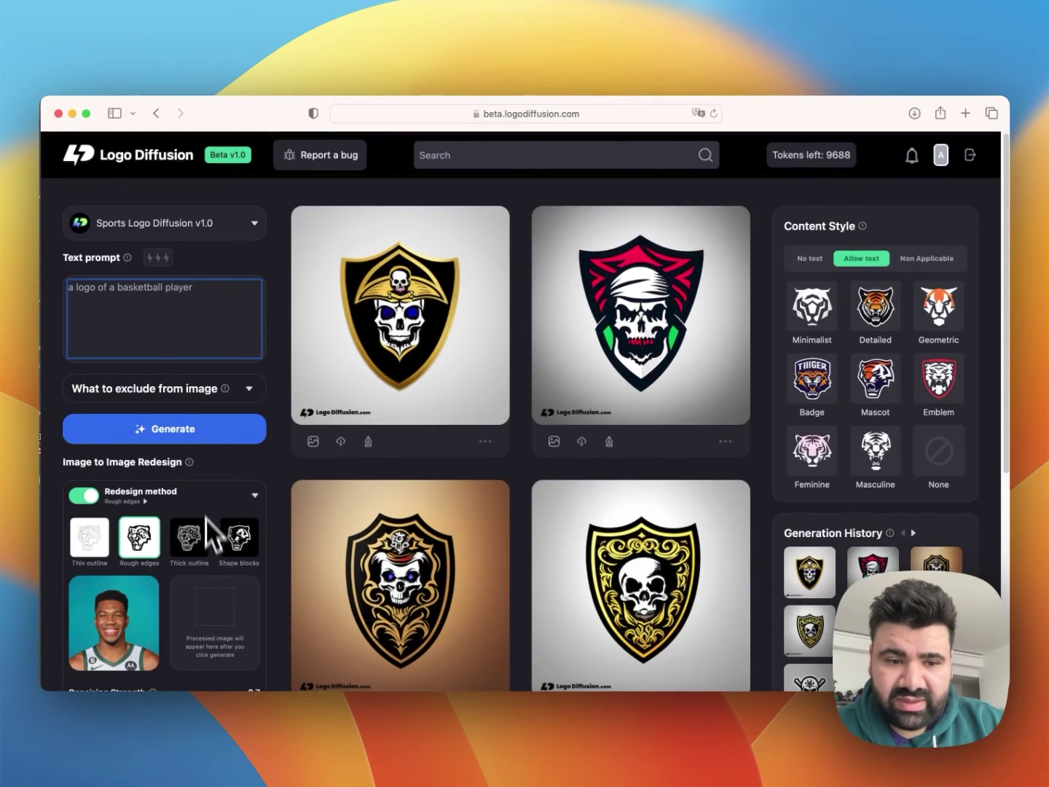
# Generate four portraits from 'a logo of a basketball player' and the photo, enlarging one to inspect.
pyautogui.click(194, 439)
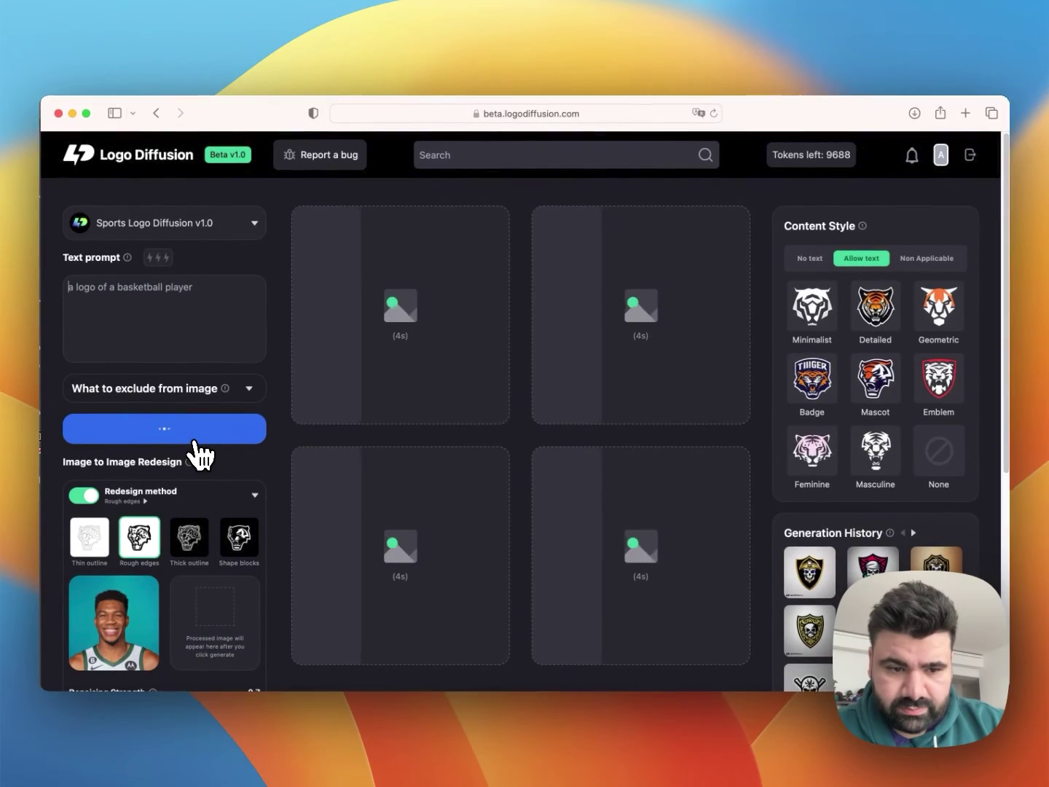
pyautogui.scroll(-1, 462, 451)
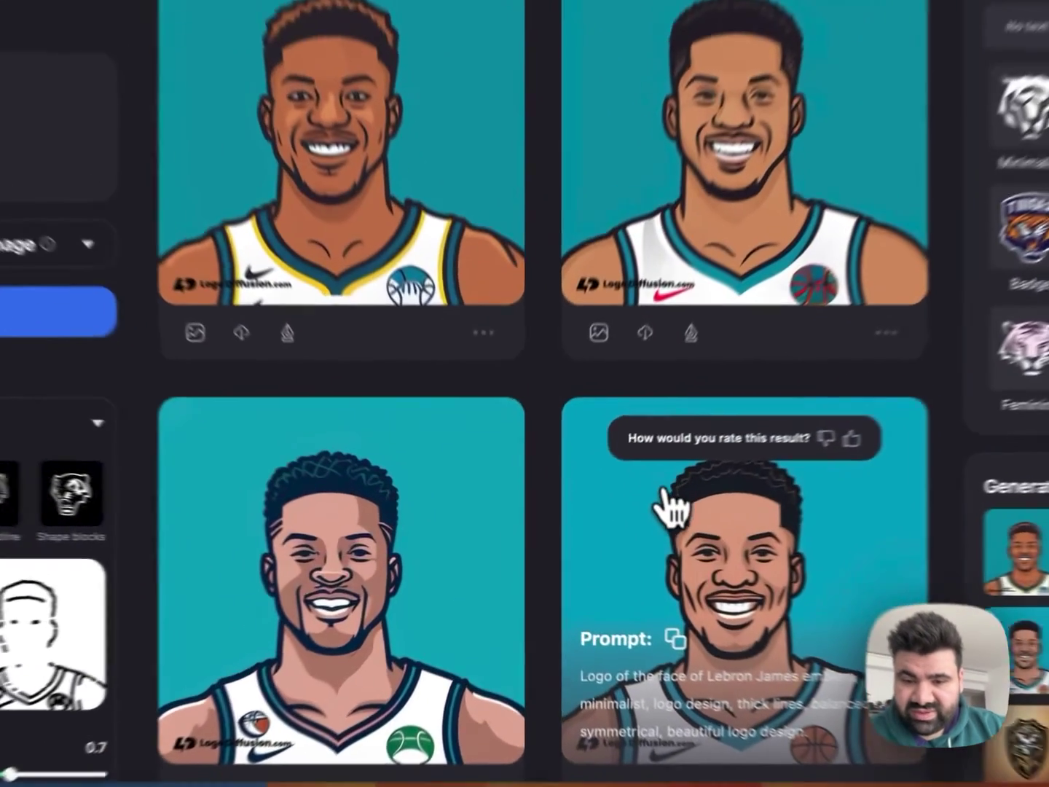
pyautogui.click(591, 524)
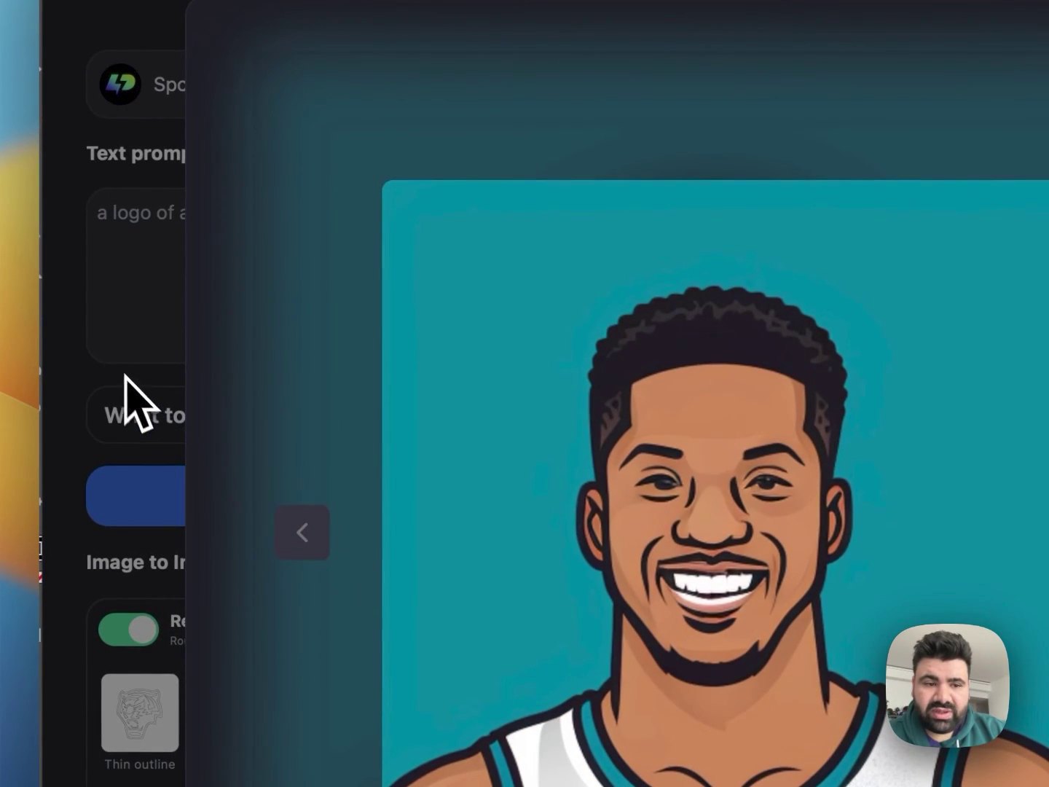
# Replace 'basketball player' with the player's name, lower Denoising Strength and regenerate the portraits.
pyautogui.click(124, 379)
pyautogui.moveTo(188, 269); pyautogui.dragTo(201, 218)
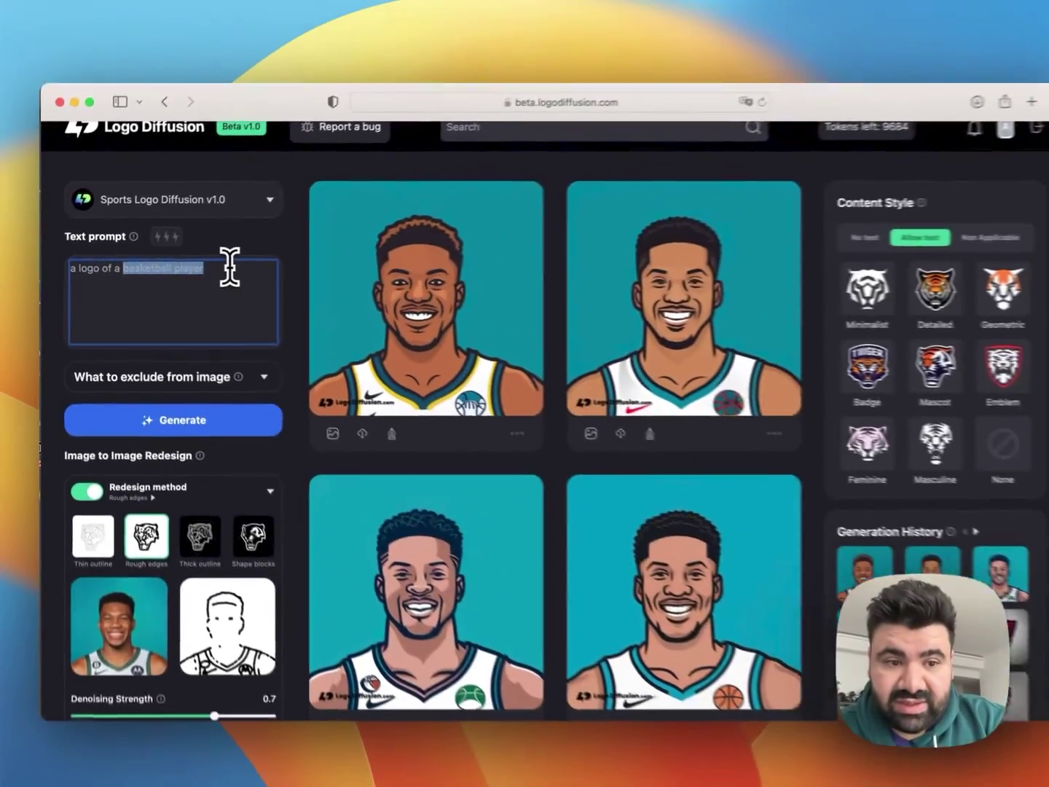
pyautogui.write('giannis antetokounmpo')
pyautogui.scroll(-2, 209, 488)
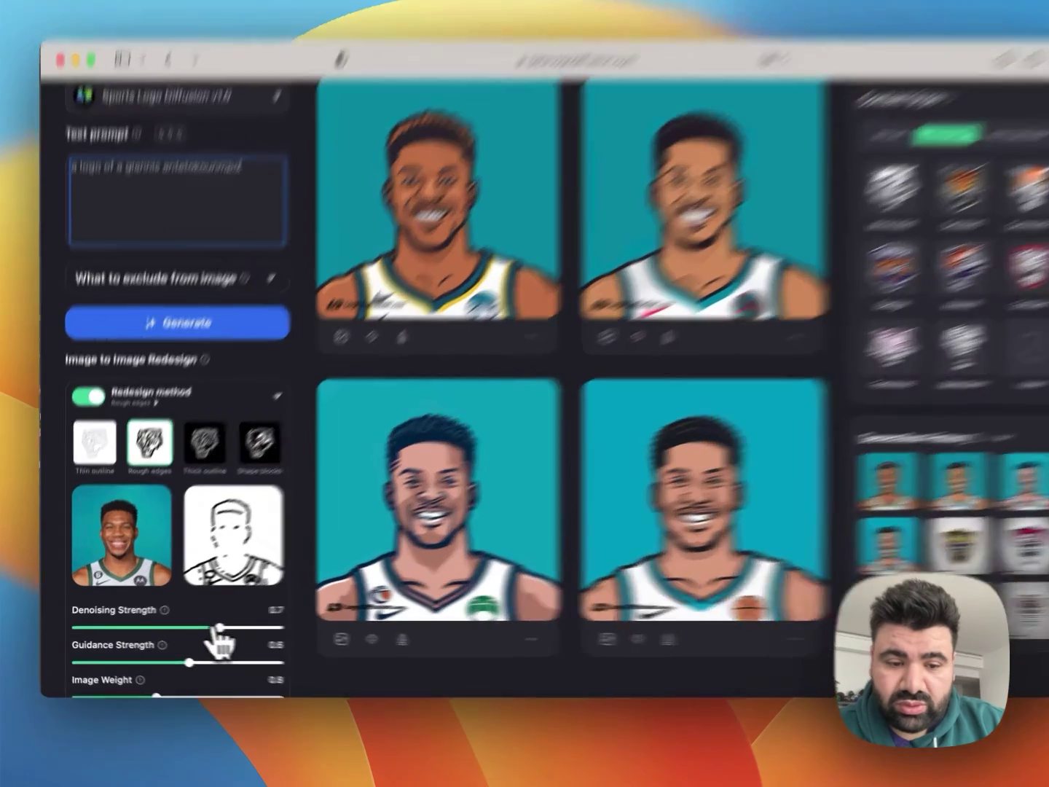
pyautogui.moveTo(202, 628); pyautogui.dragTo(192, 628)
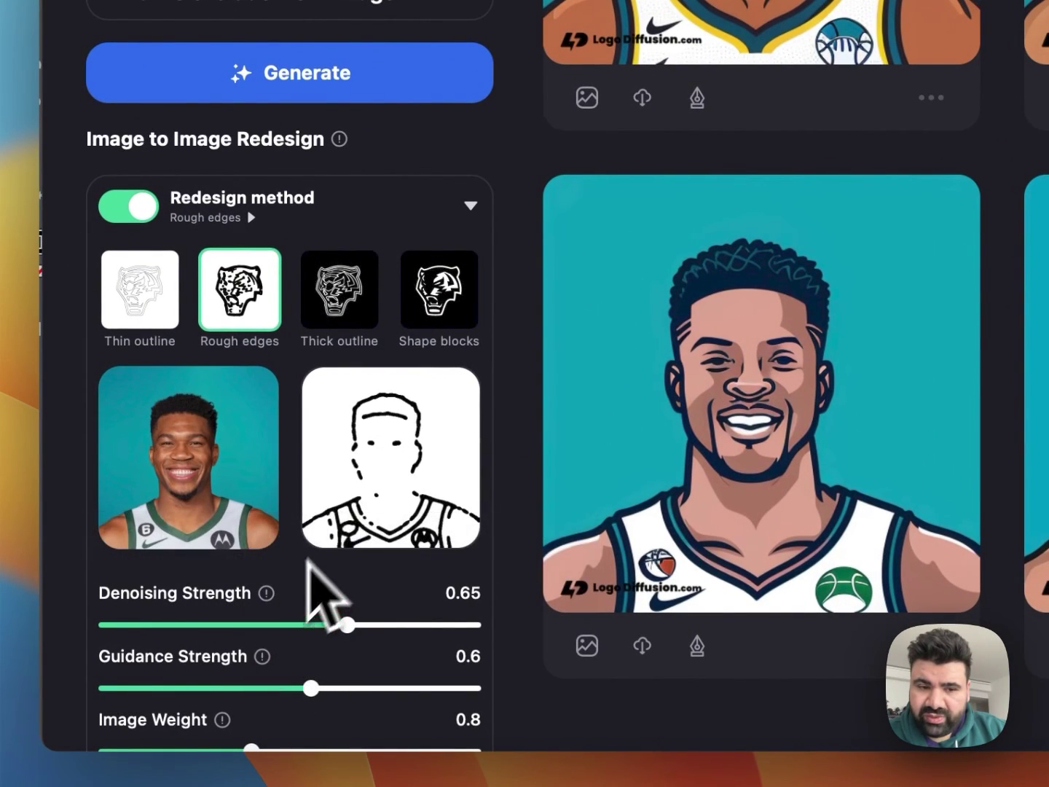
pyautogui.scroll(2, 346, 503)
pyautogui.scroll(3, 381, 328)
pyautogui.click(370, 373)
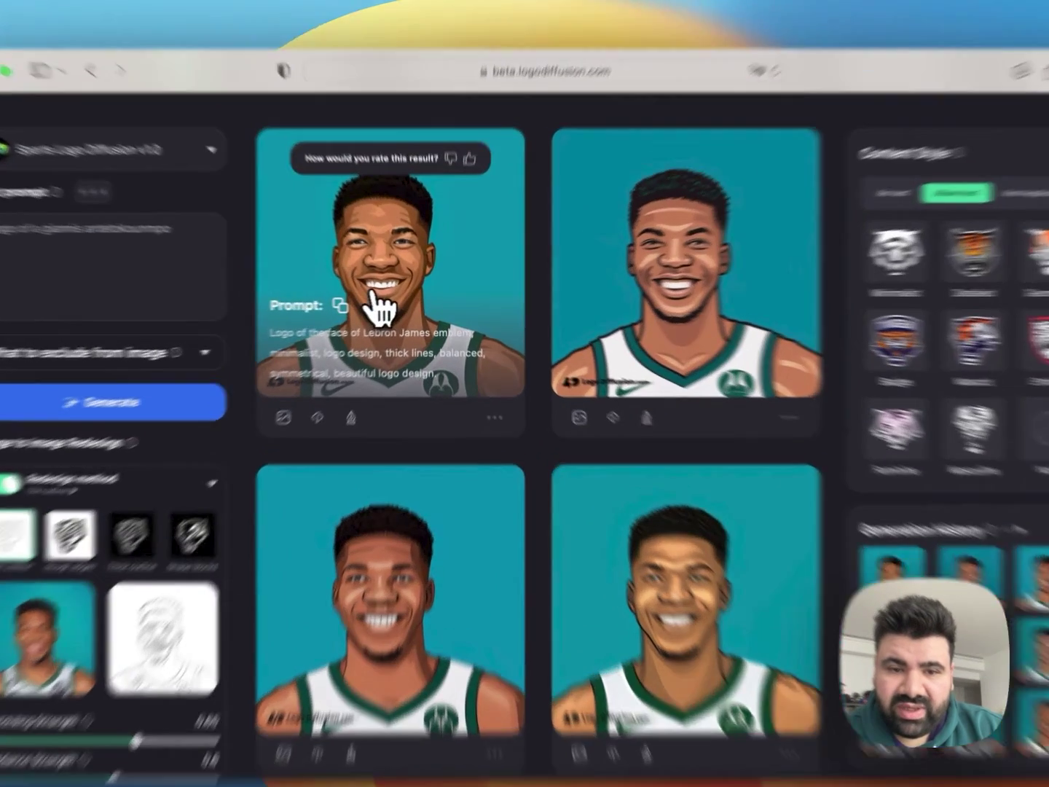
pyautogui.click(386, 302)
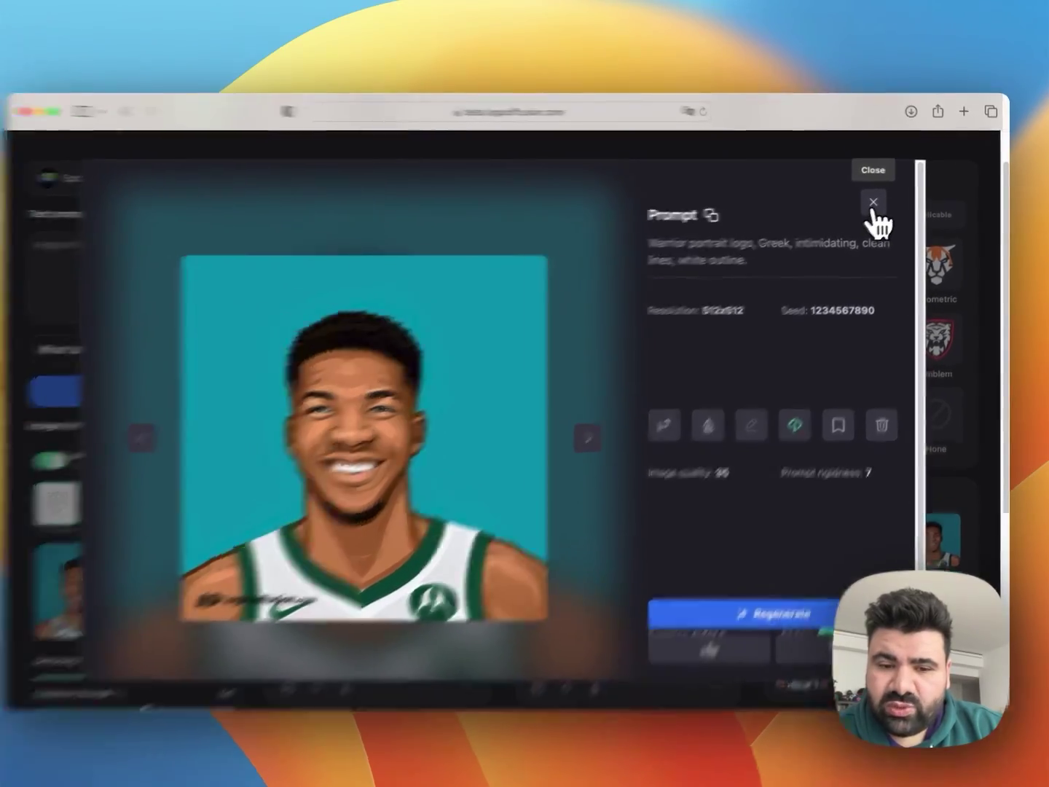
pyautogui.click(877, 201)
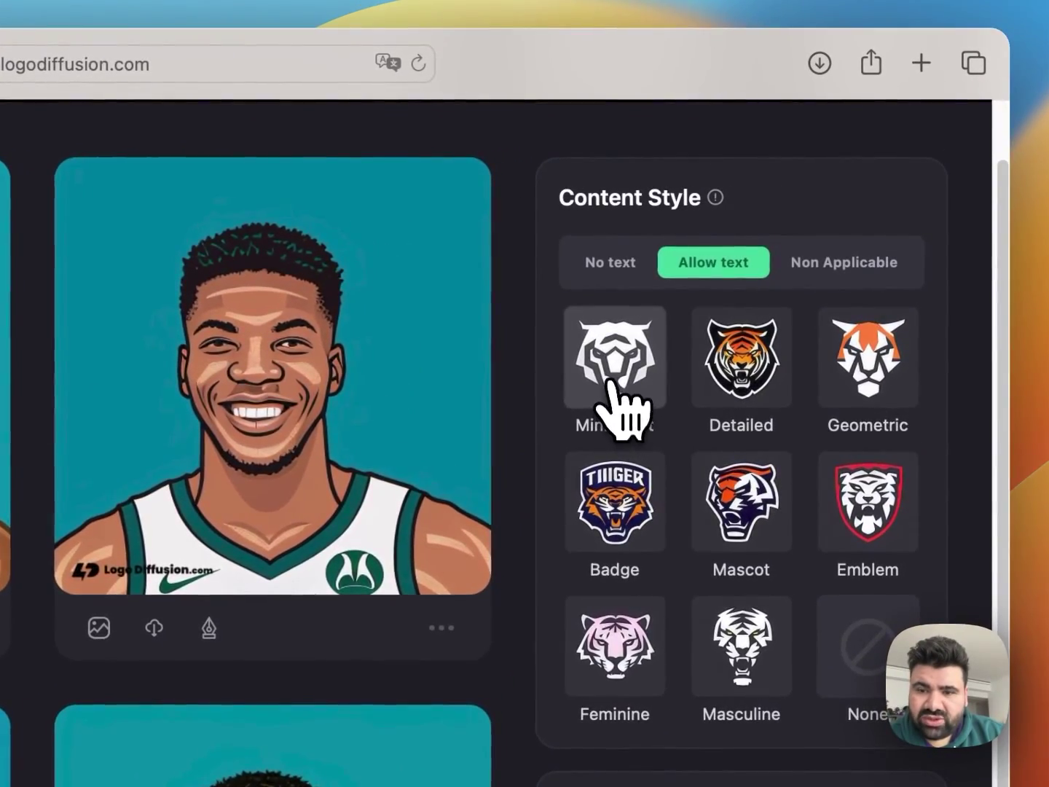
# Apply the Minimalist style and generate four flatter cartoon portraits of the player.
pyautogui.click(609, 382)
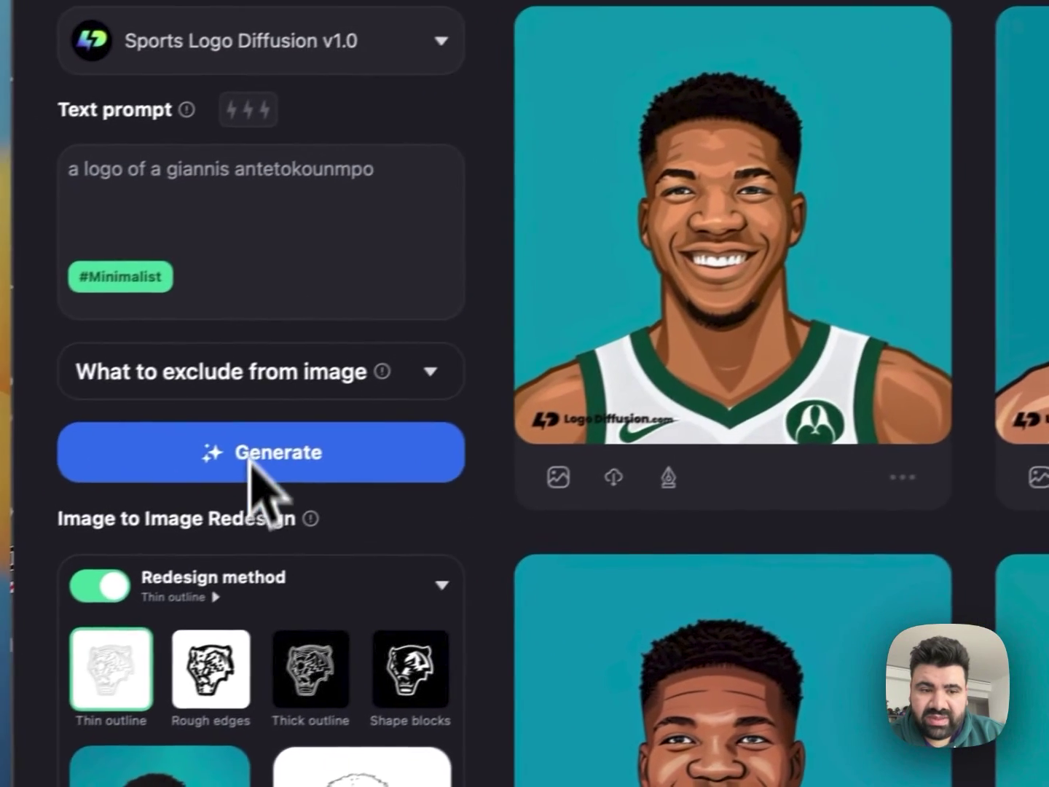
pyautogui.click(158, 392)
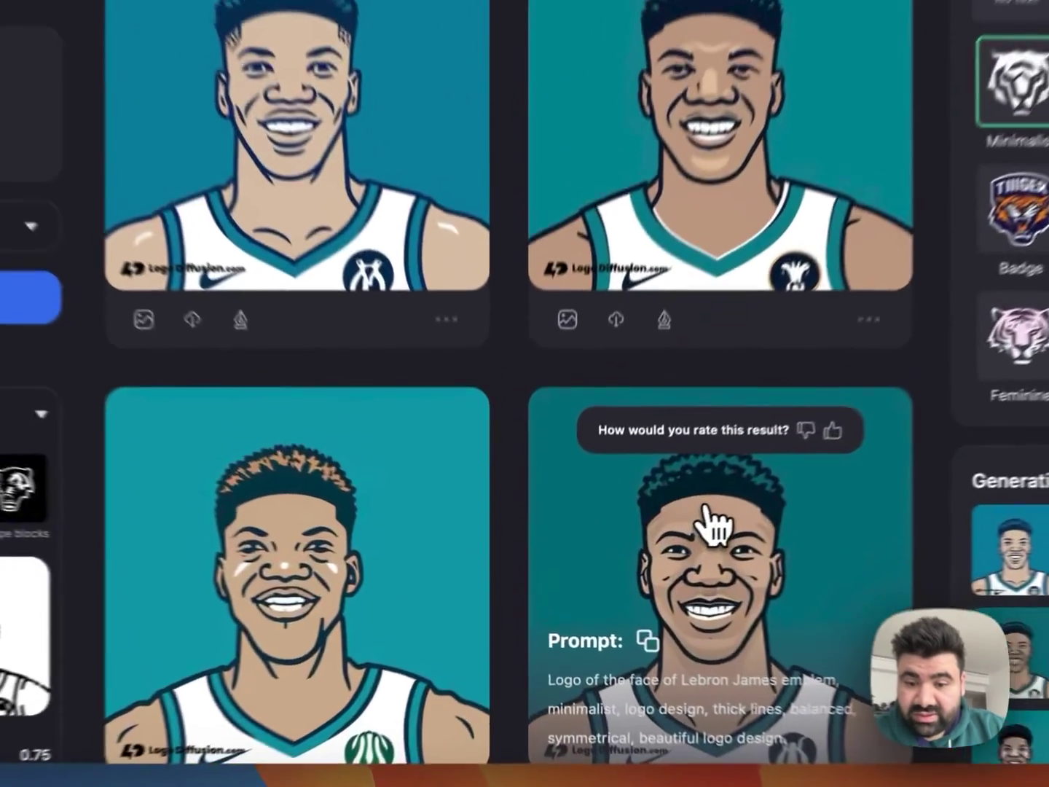
pyautogui.click(611, 529)
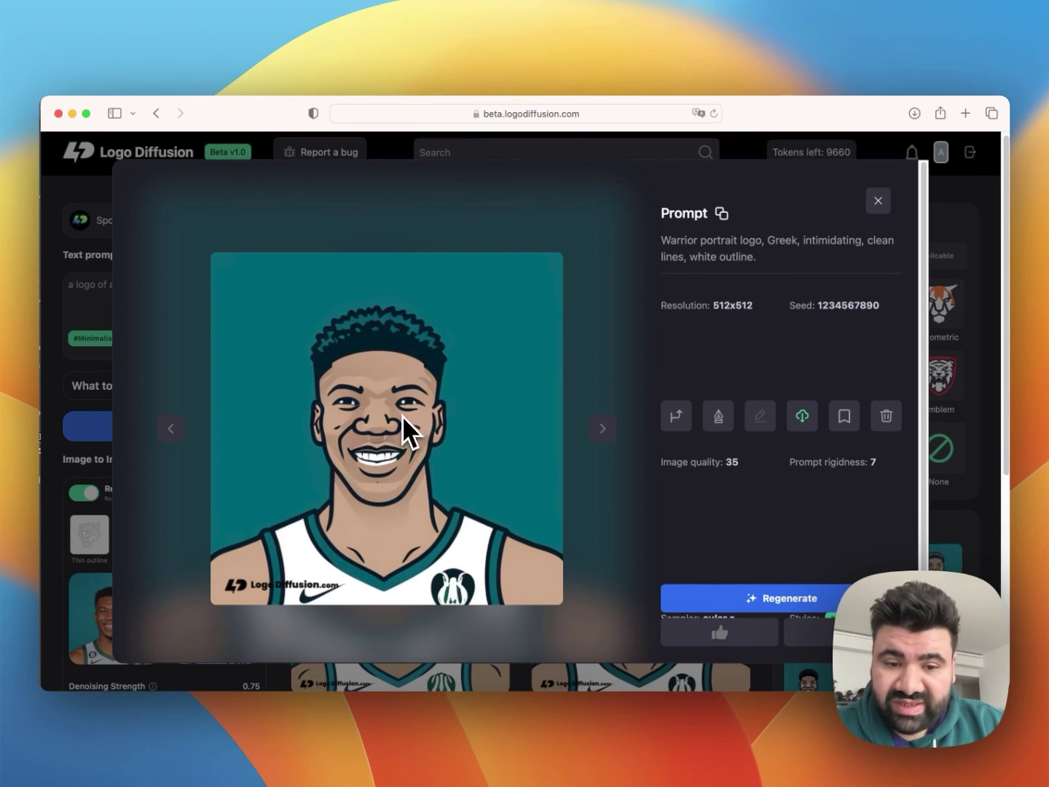
pyautogui.click(877, 200)
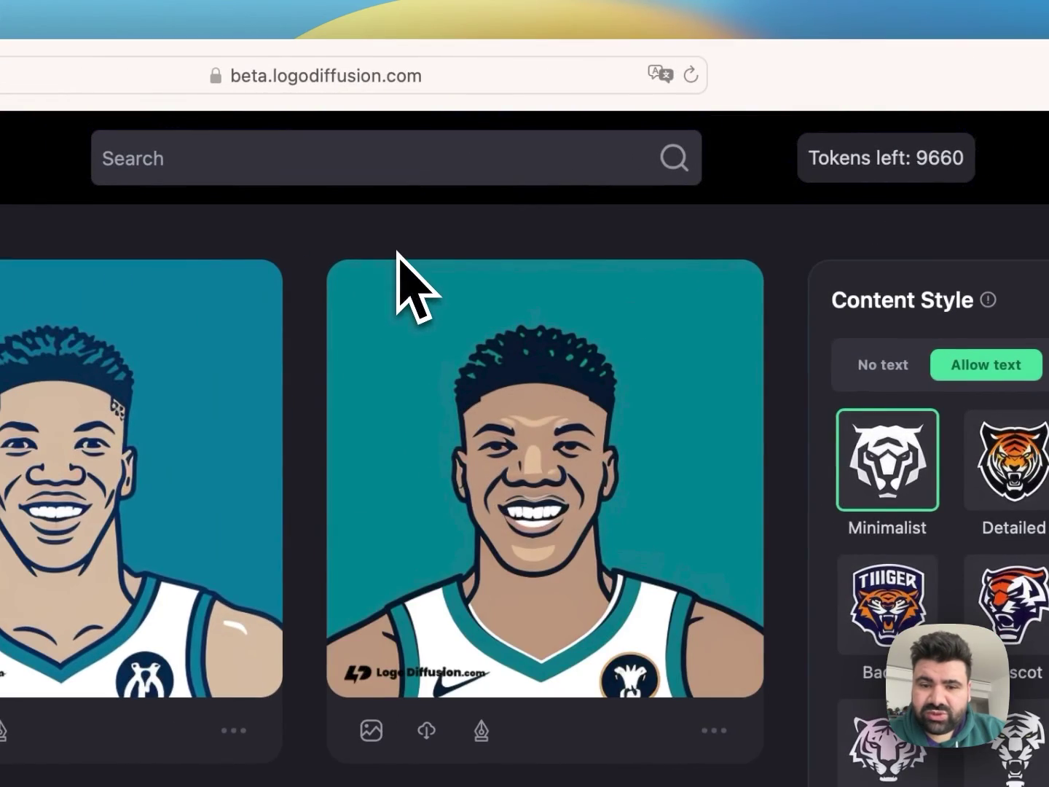